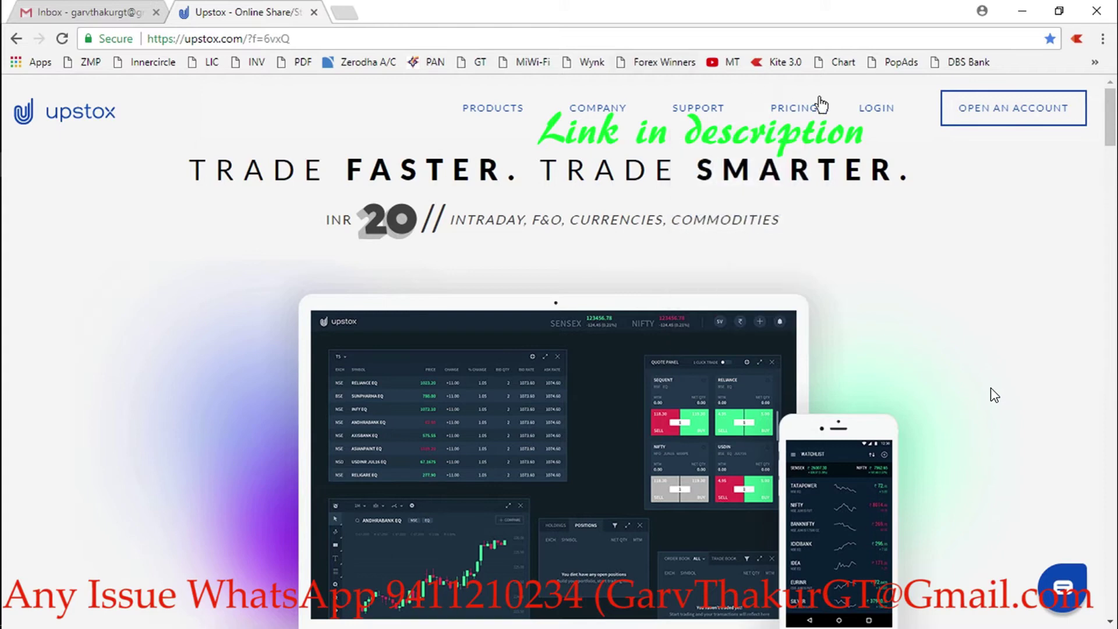
- Open the demat sign-up form and replace the prefilled e-mail with the applicant's e-mail from the notes
left_click(989, 113)
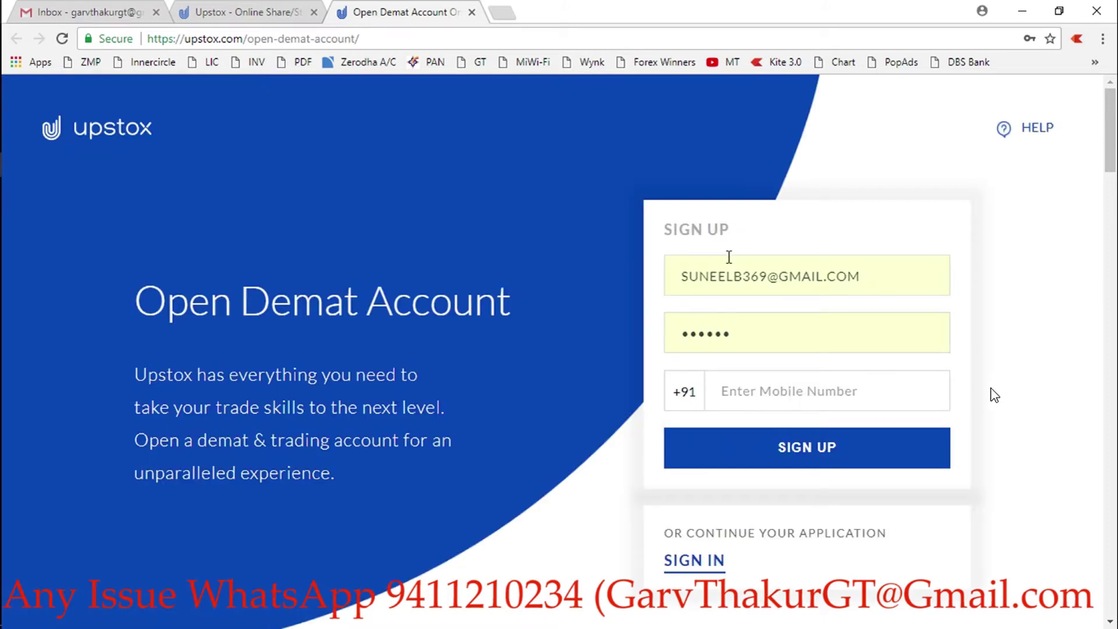
triple_click(691, 288)
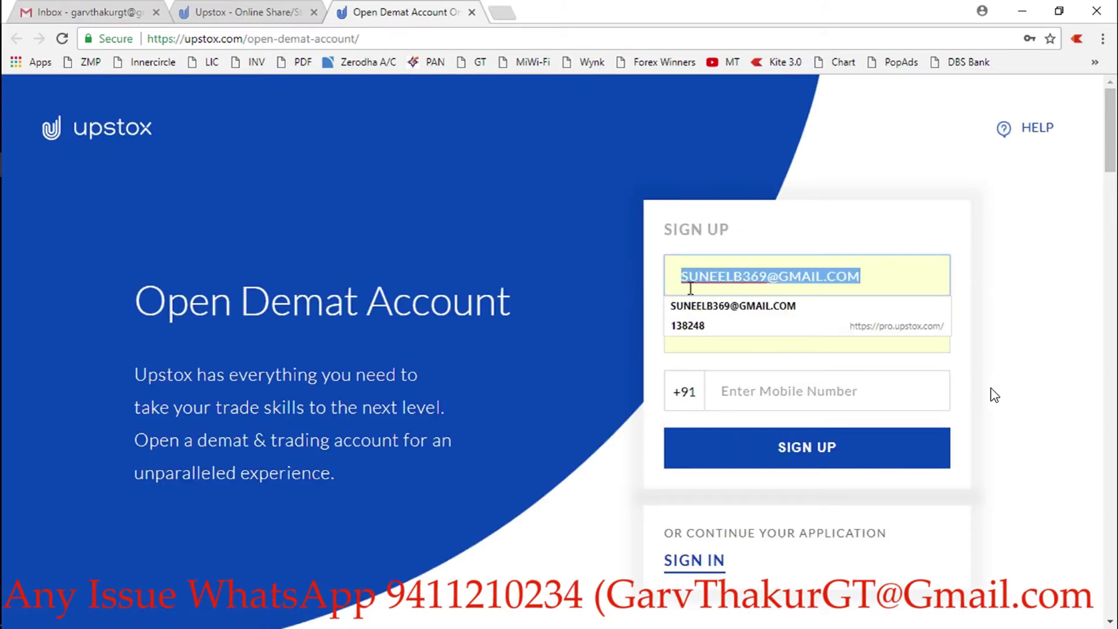
key("BackSpace")
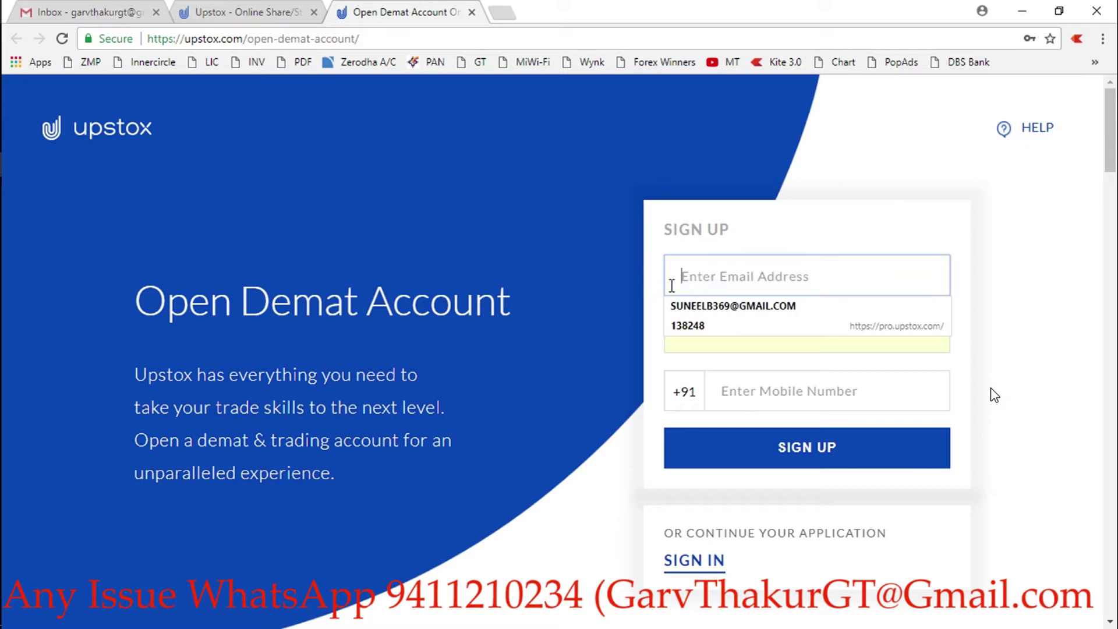
key("alt+Tab")
key("alt+Tab")
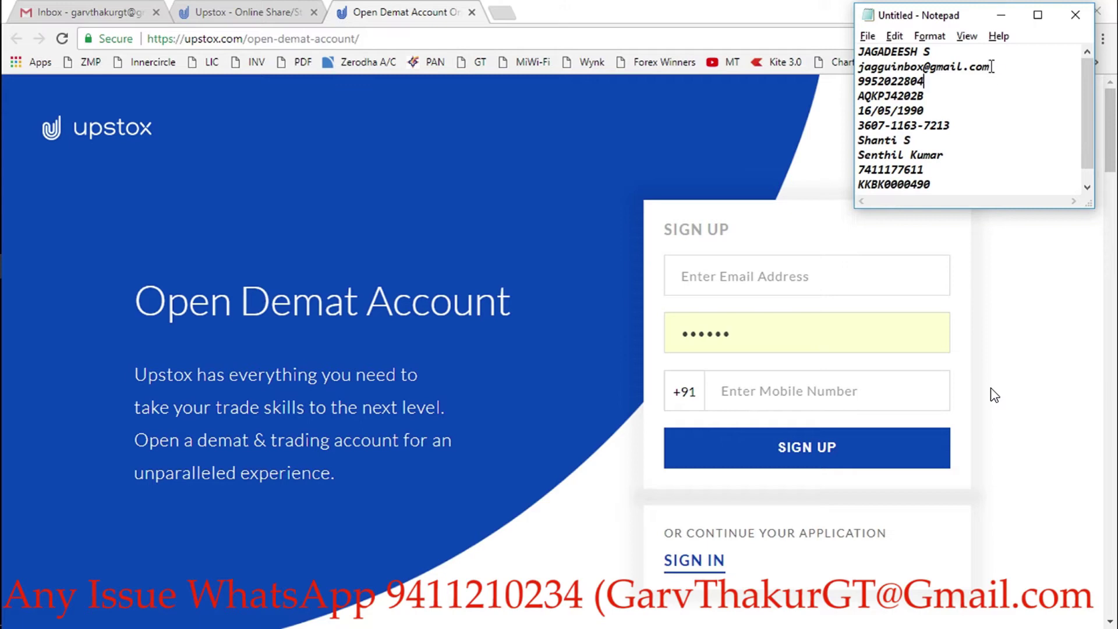
left_click_drag(990, 67, 848, 70)
key("ctrl+c")
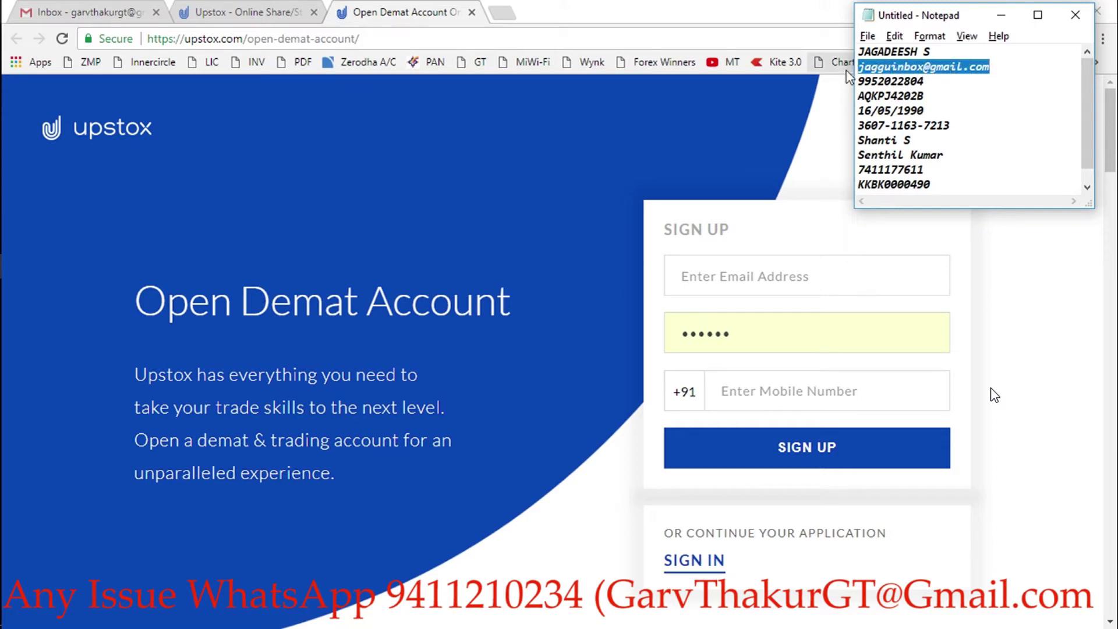
key("alt+Tab")
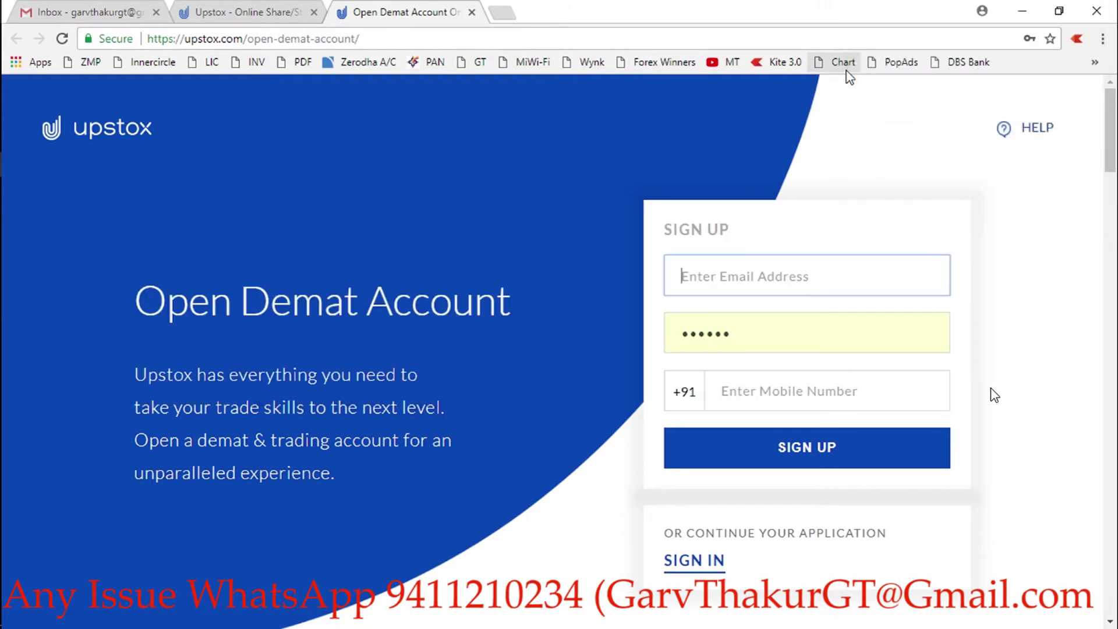
key("ctrl+v")
- Enter a password and paste the applicant's mobile number copied from the notes
key("Tab")
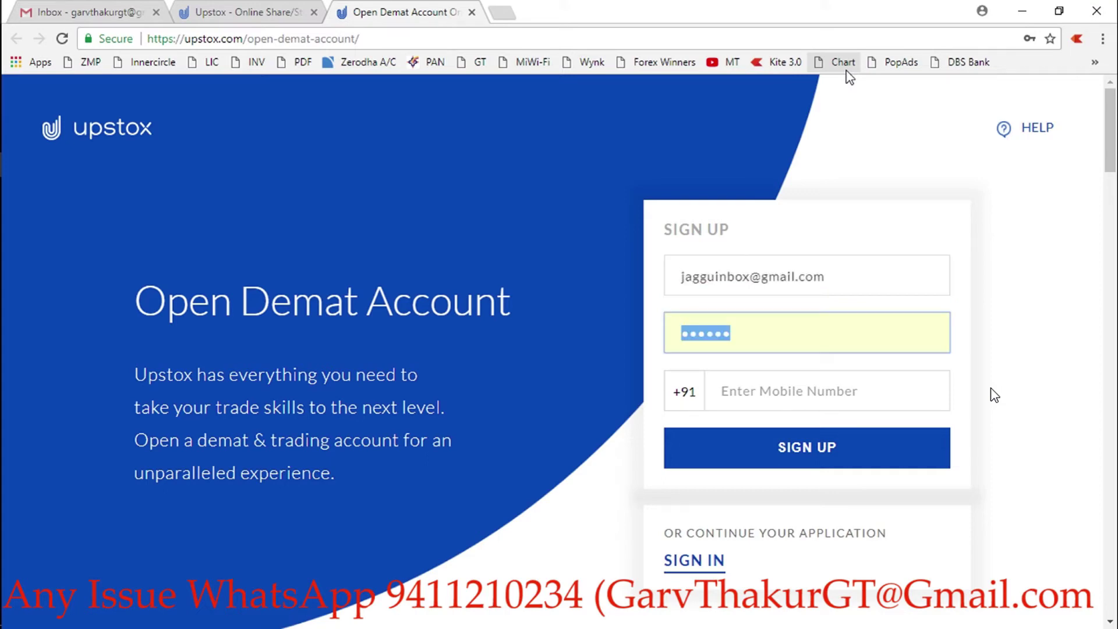
type("••••••")
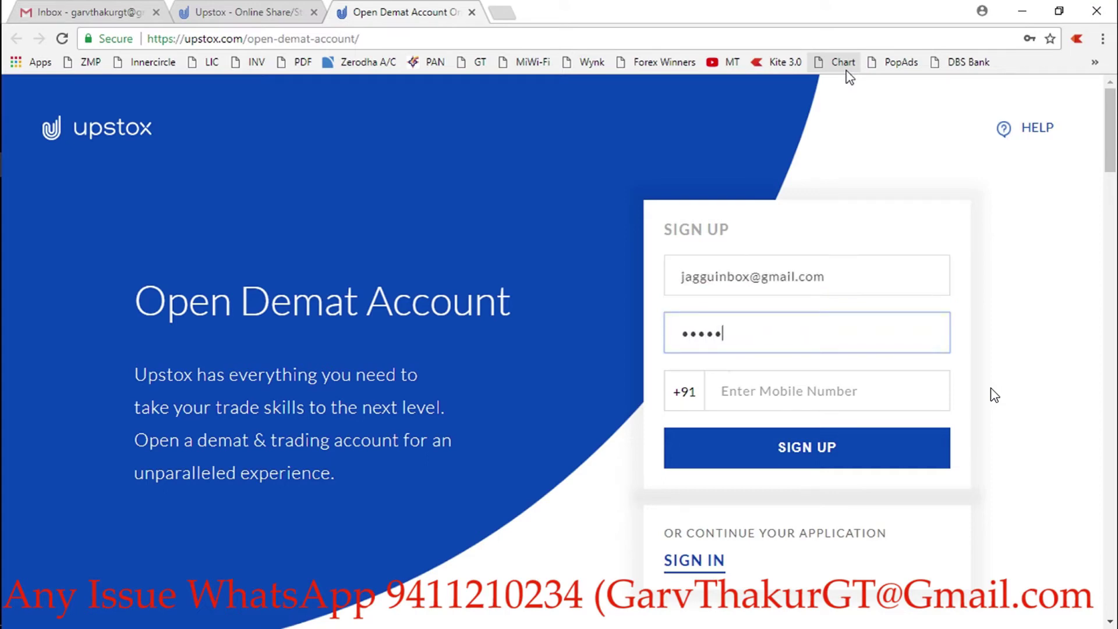
key("Tab")
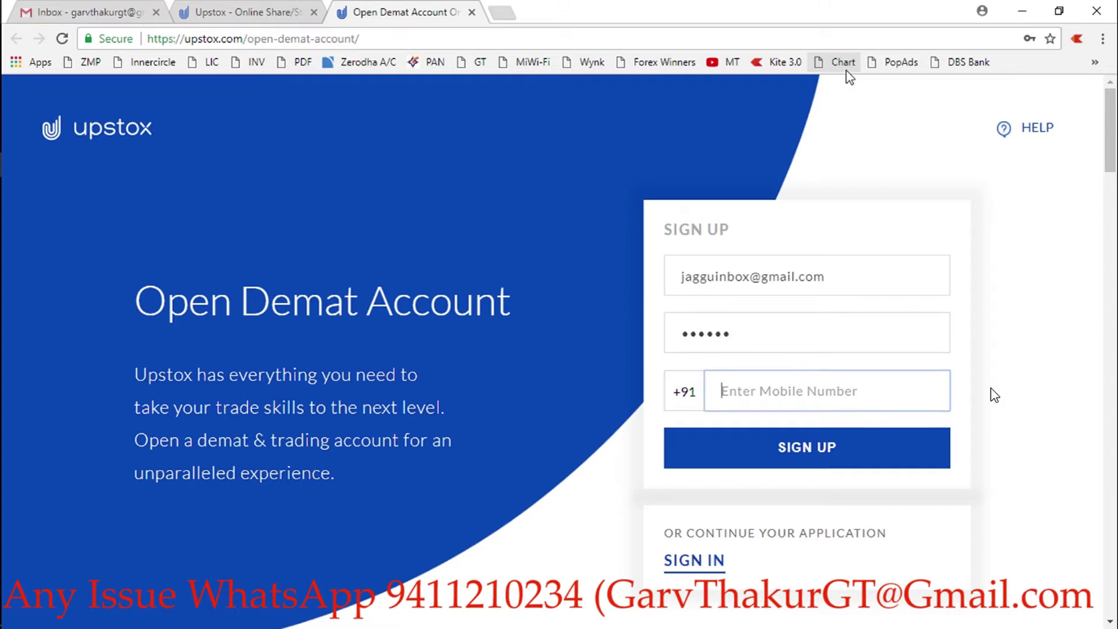
key("alt+Tab")
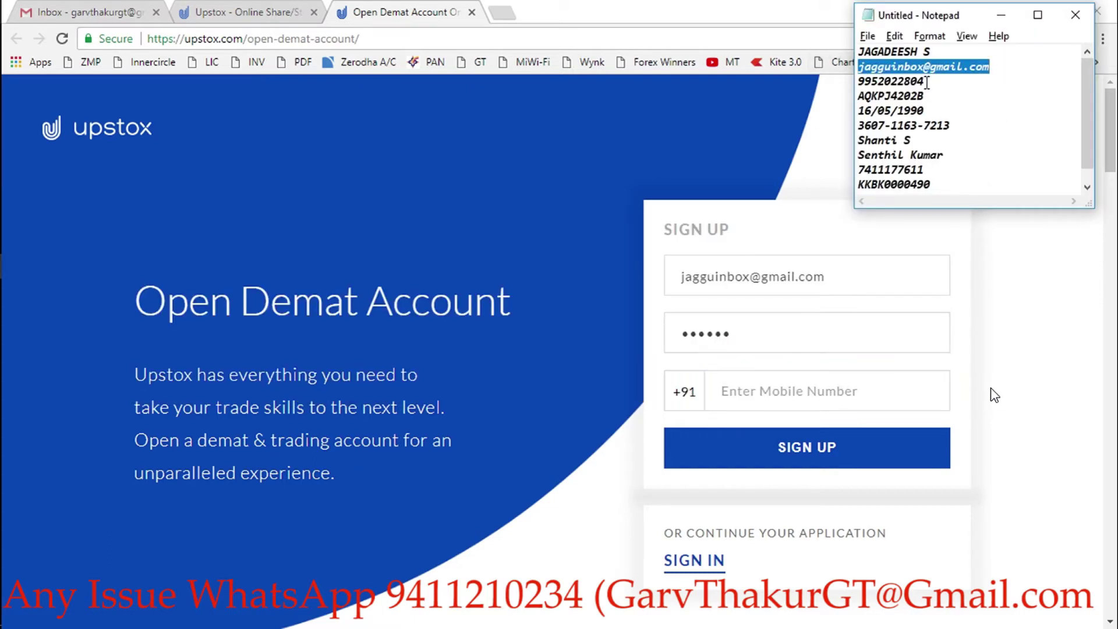
left_click(926, 82)
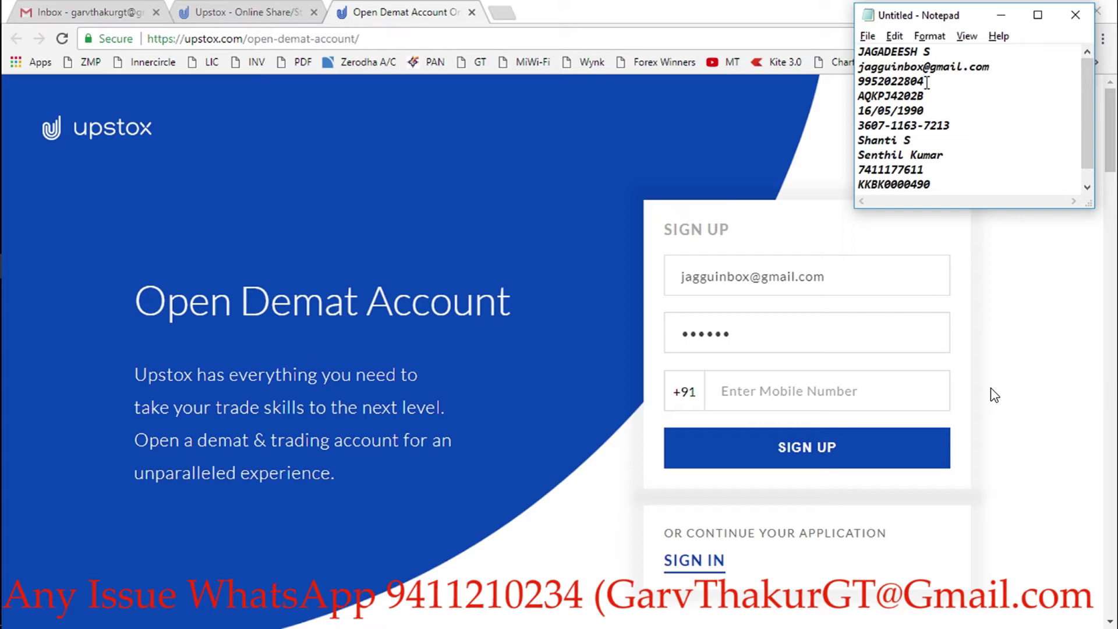
key("shift+Left")
key("shift+Left")
key("shift+Left")
key("shift+Left")
key("shift+Left")
key("shift+Left")
key("shift+Left")
key("shift+Left")
key("shift+Left")
key("shift+Left")
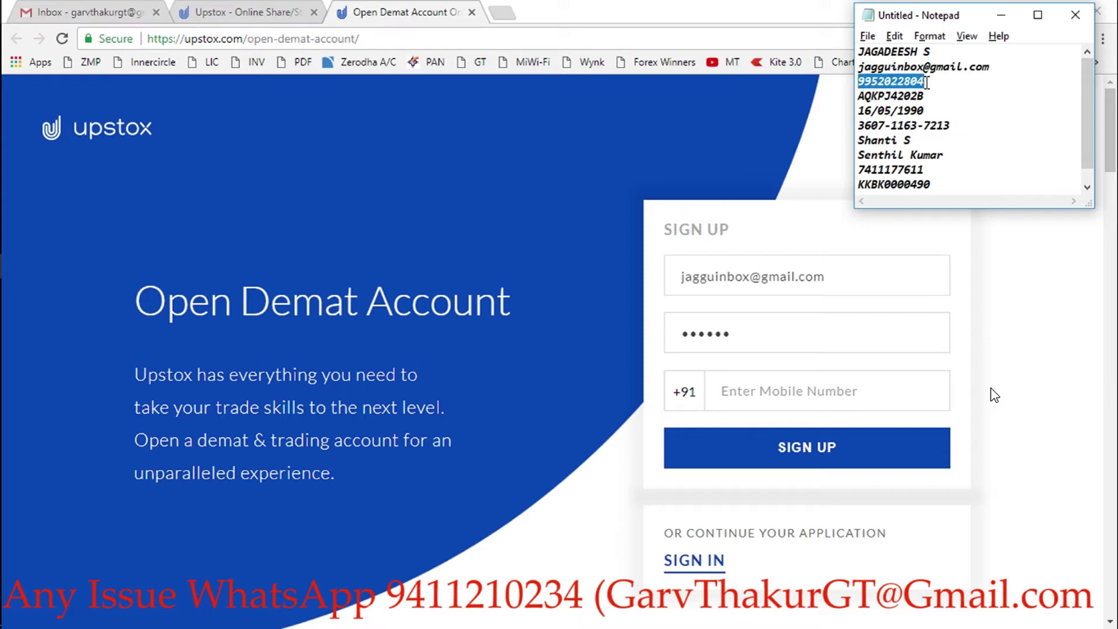
key("ctrl+c")
key("alt+Tab")
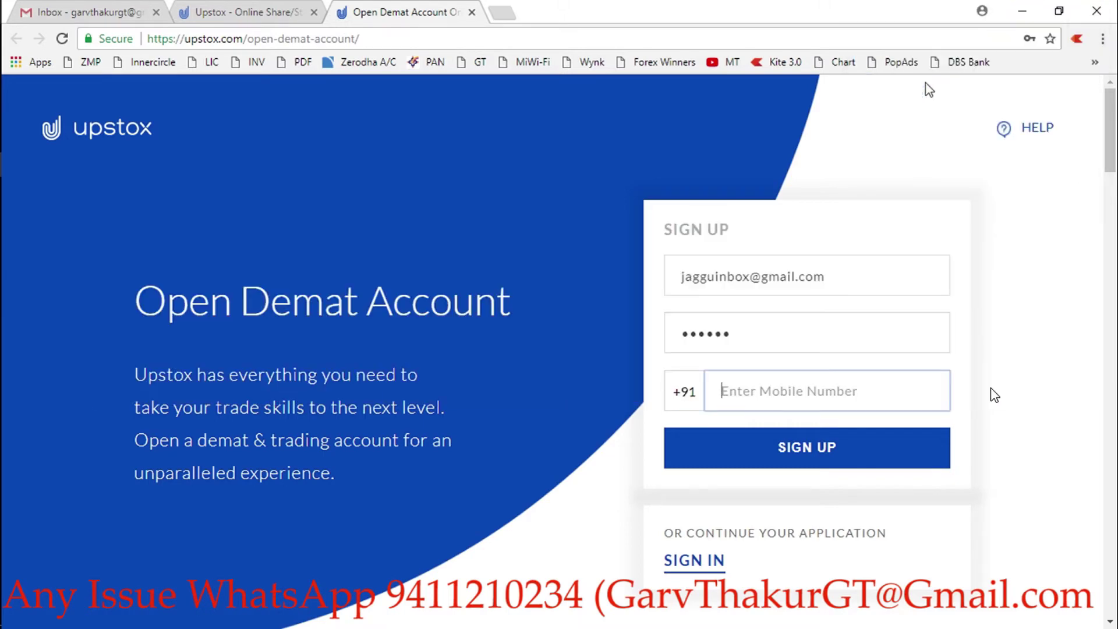
key("ctrl+v")
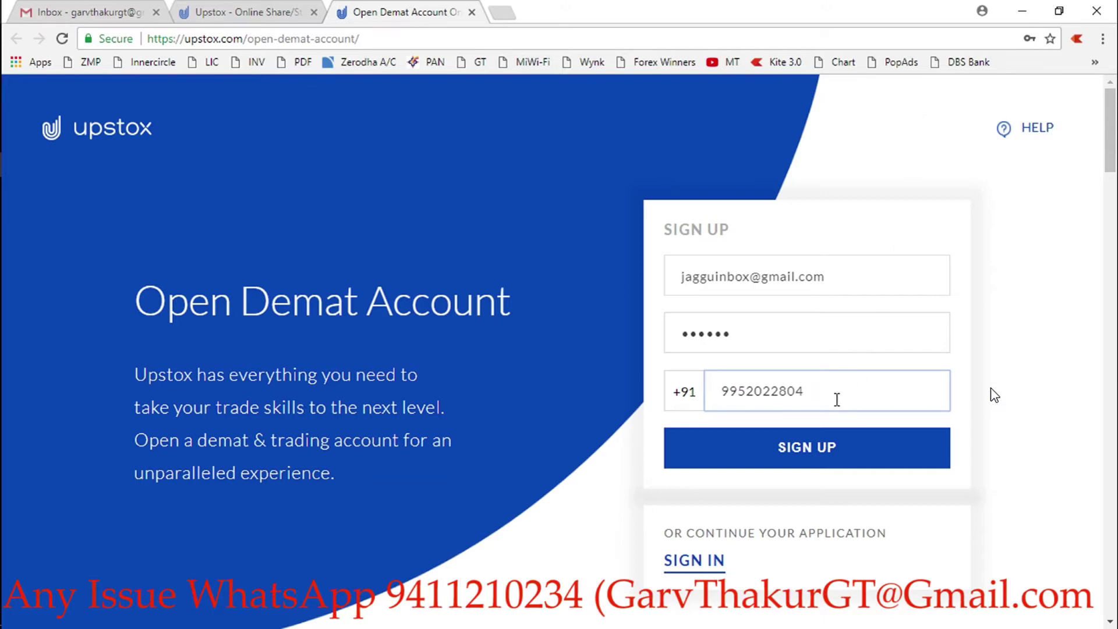
- Submit the sign-up form and paste the applicant's PAN number from the notes
left_click(820, 458)
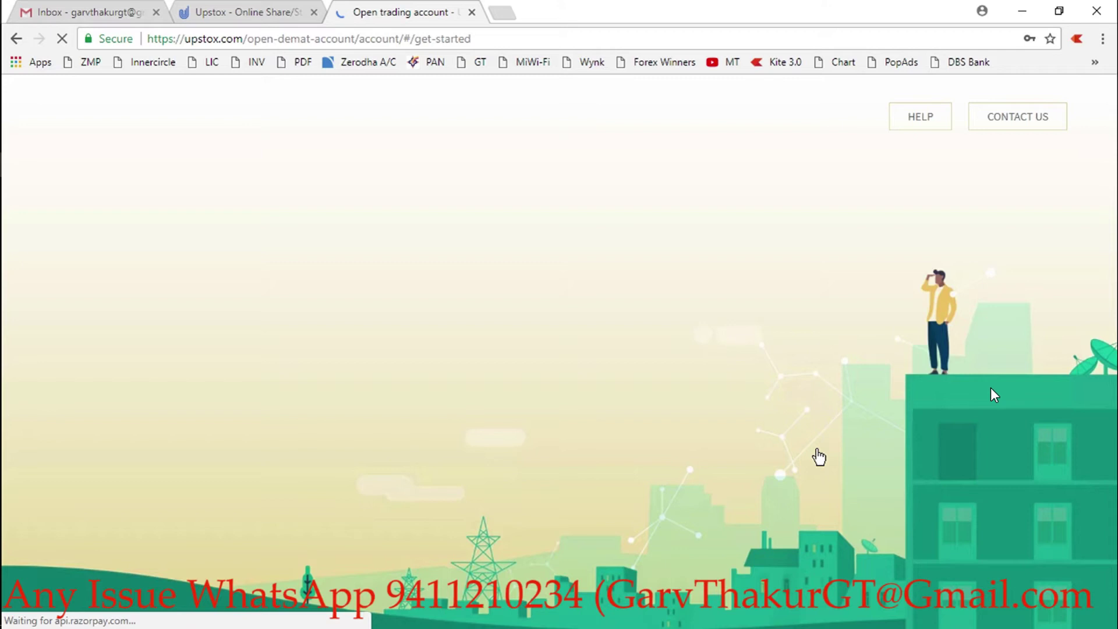
left_click(934, 562)
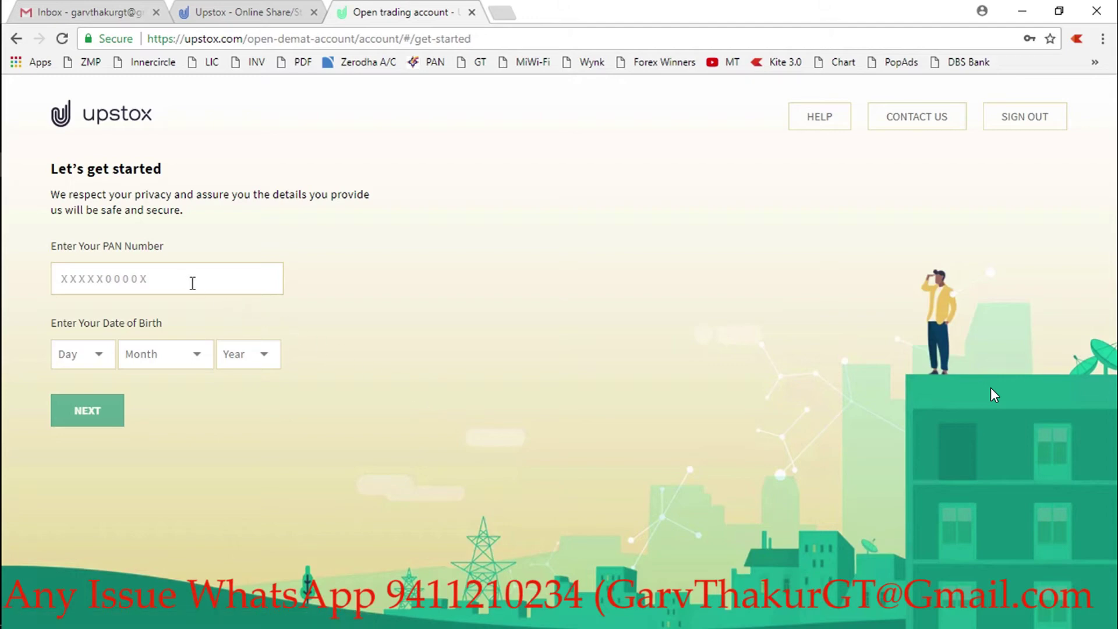
left_click(179, 280)
key("alt+Tab")
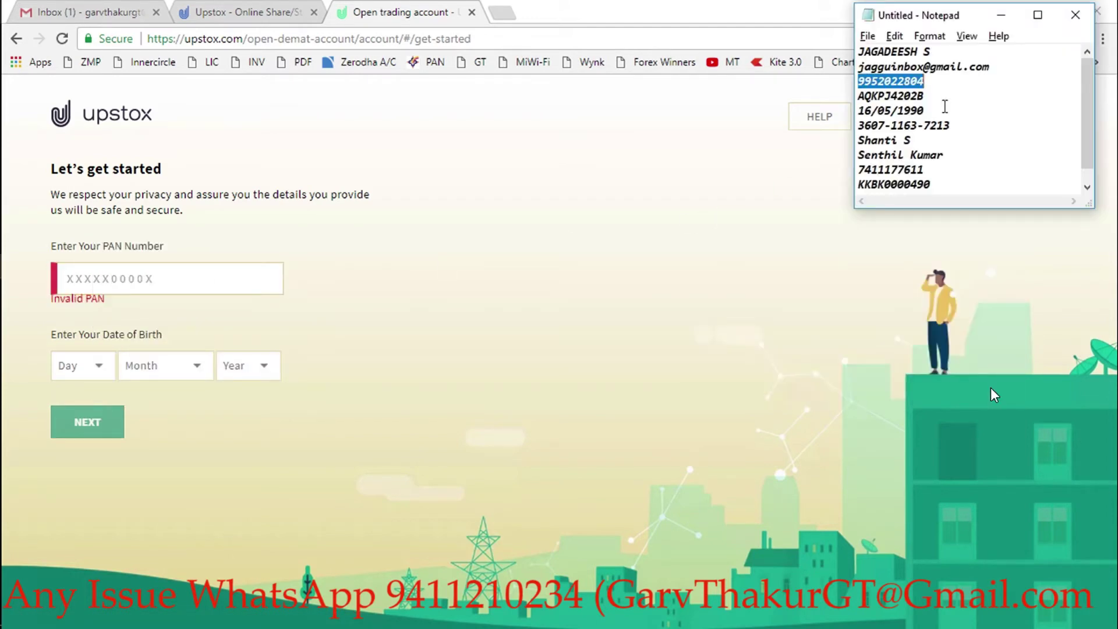
left_click(940, 98)
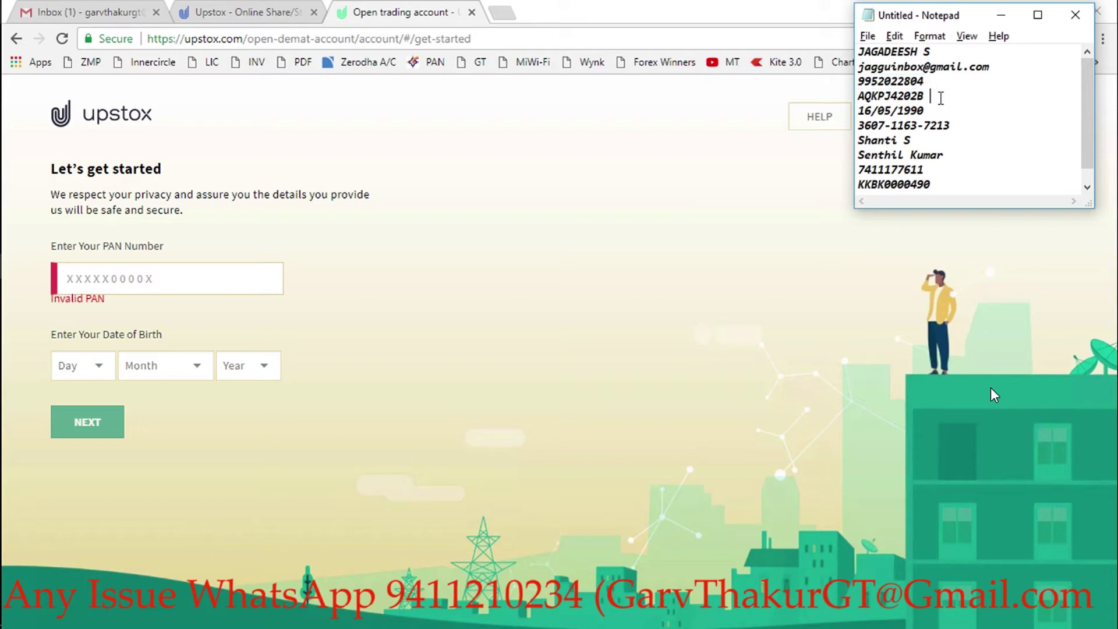
key("shift+Left")
key("shift+Left")
key("shift+Left")
key("shift+Left")
key("shift+Left")
key("shift+Left")
key("shift+Left")
key("shift+Left")
key("shift+Left")
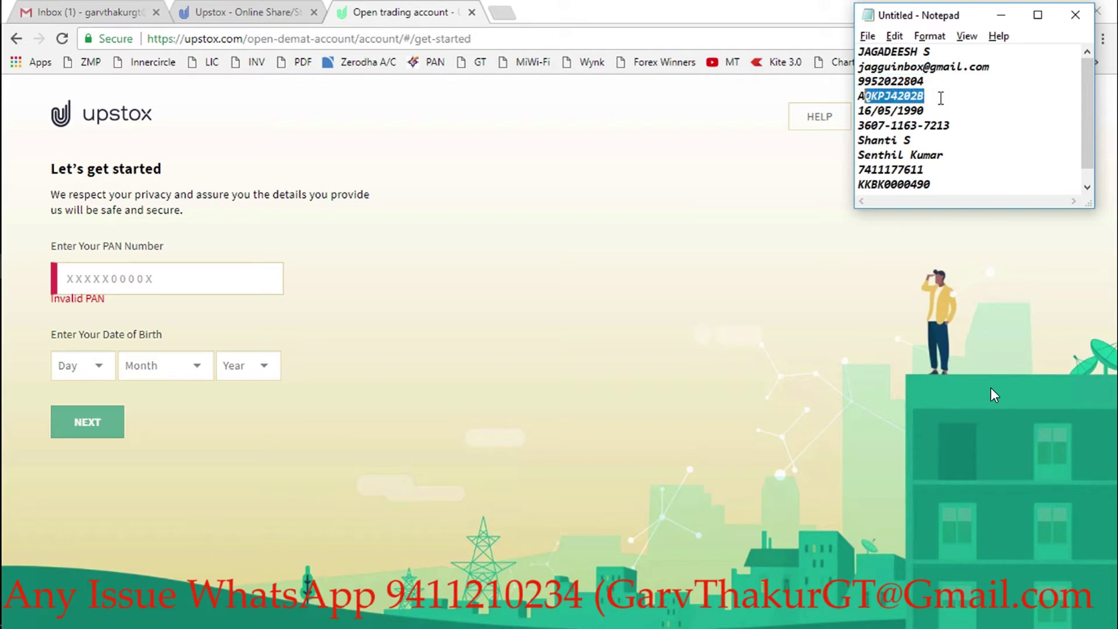
key("shift+Left")
left_click(115, 280)
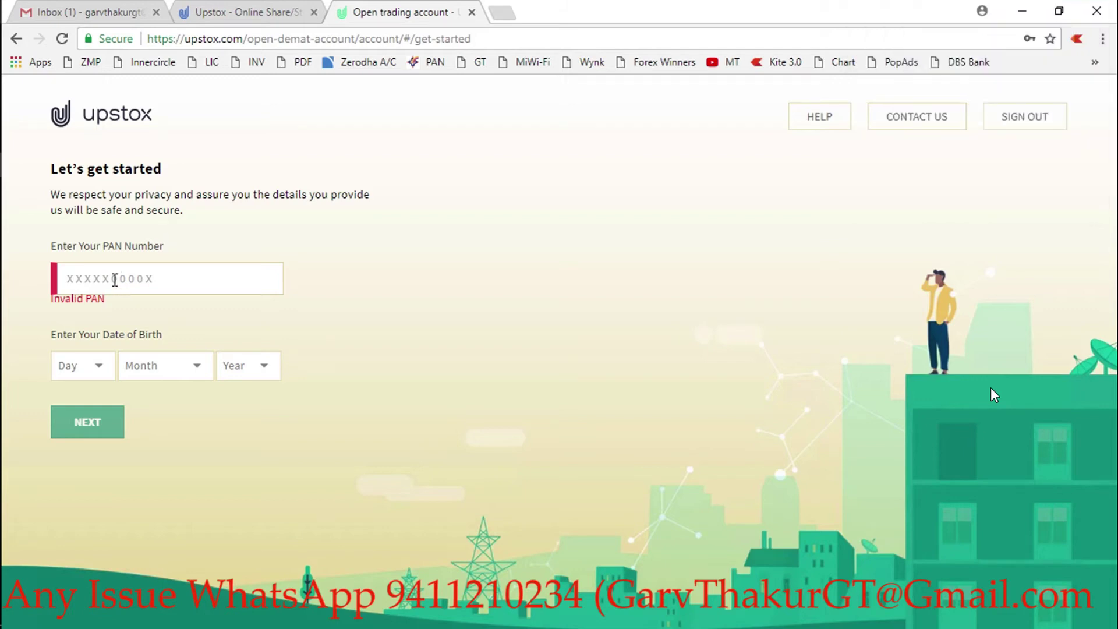
key("ctrl+v")
- Set the birth day to 16 and the birth month to May
key("Tab")
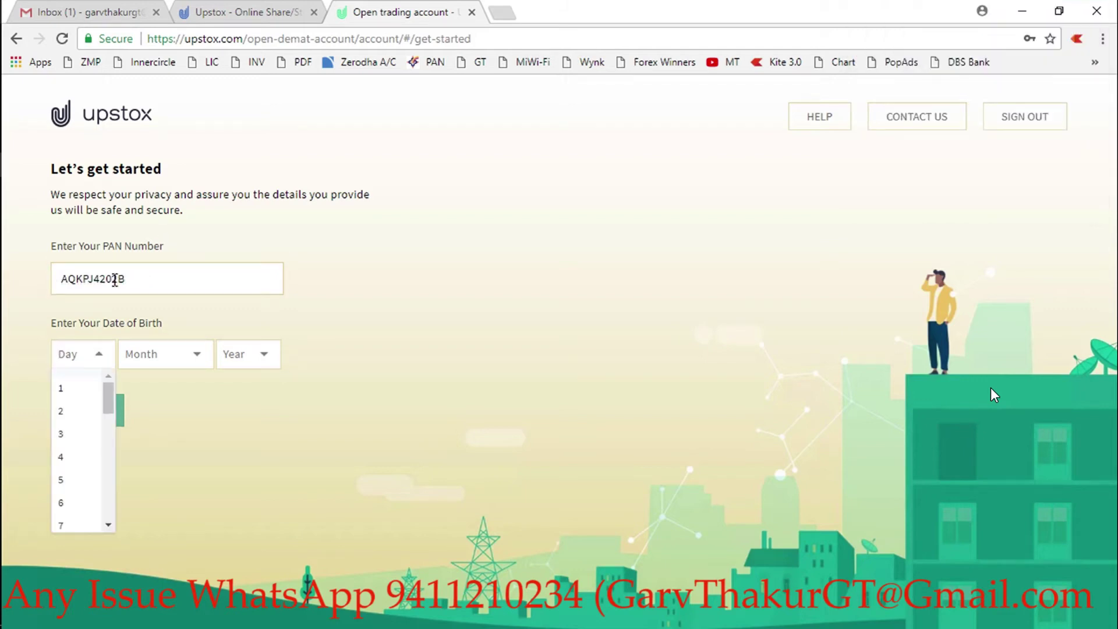
key("alt+Tab")
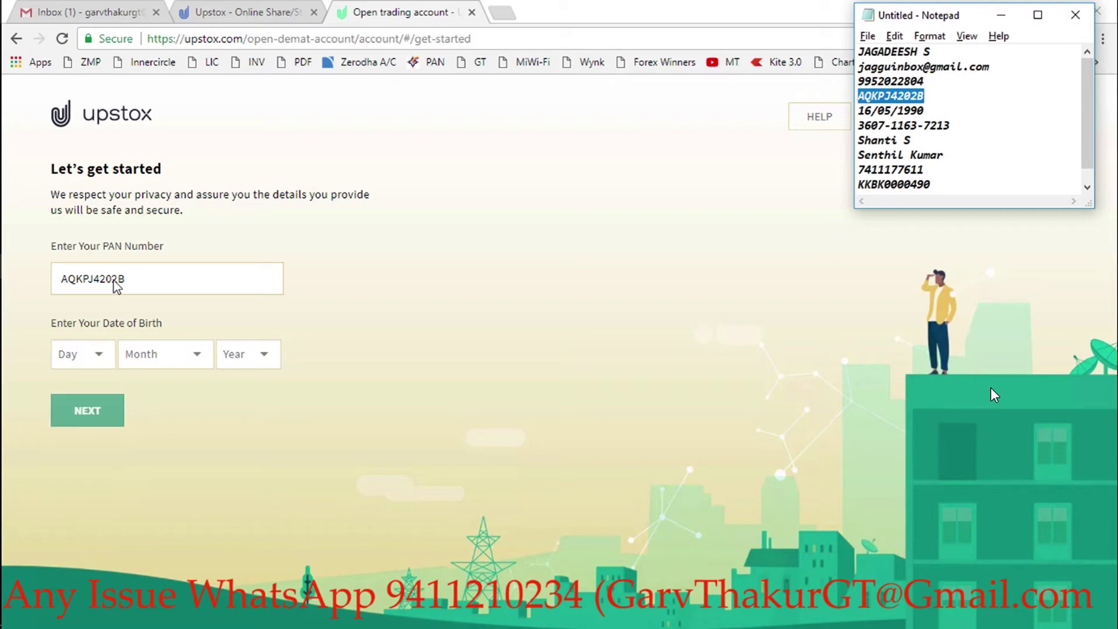
key("alt+Tab")
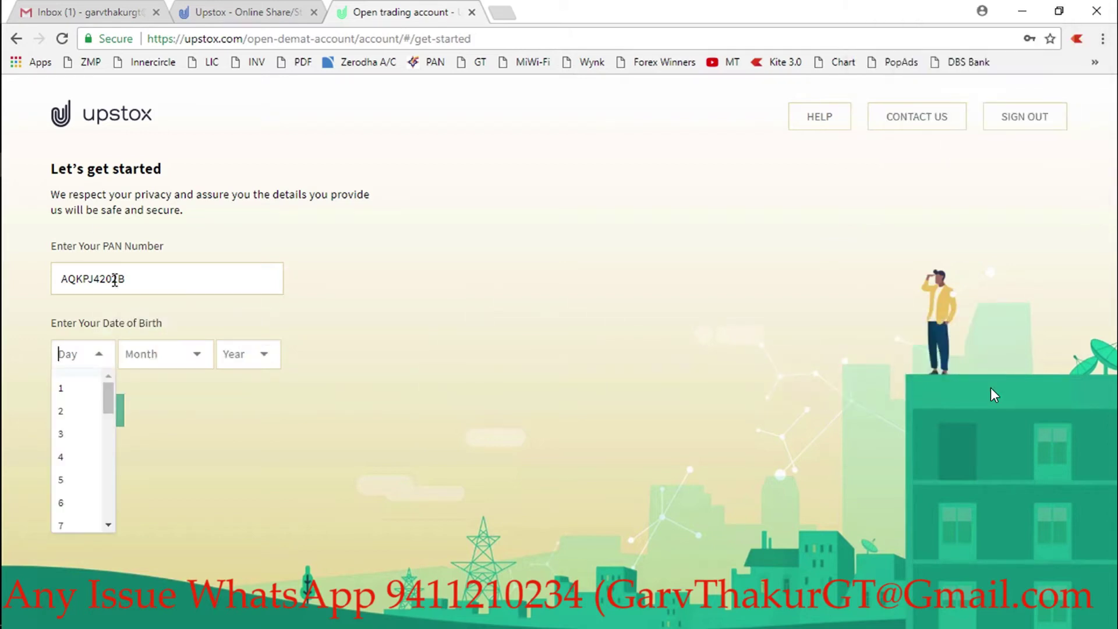
key("Tab")
key("Tab")
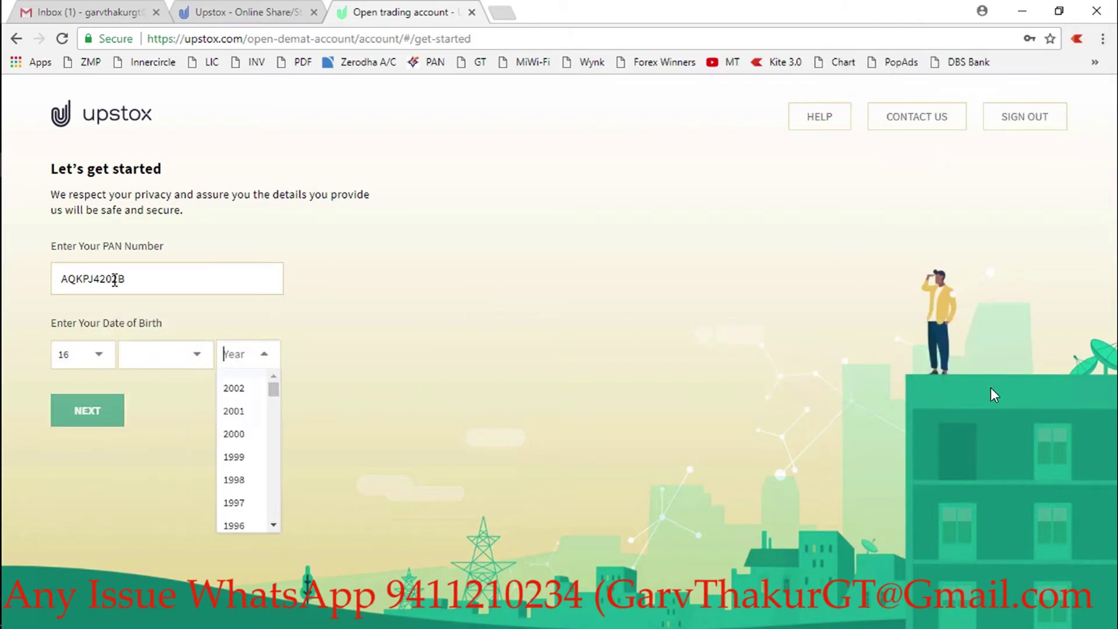
key("shift+Tab")
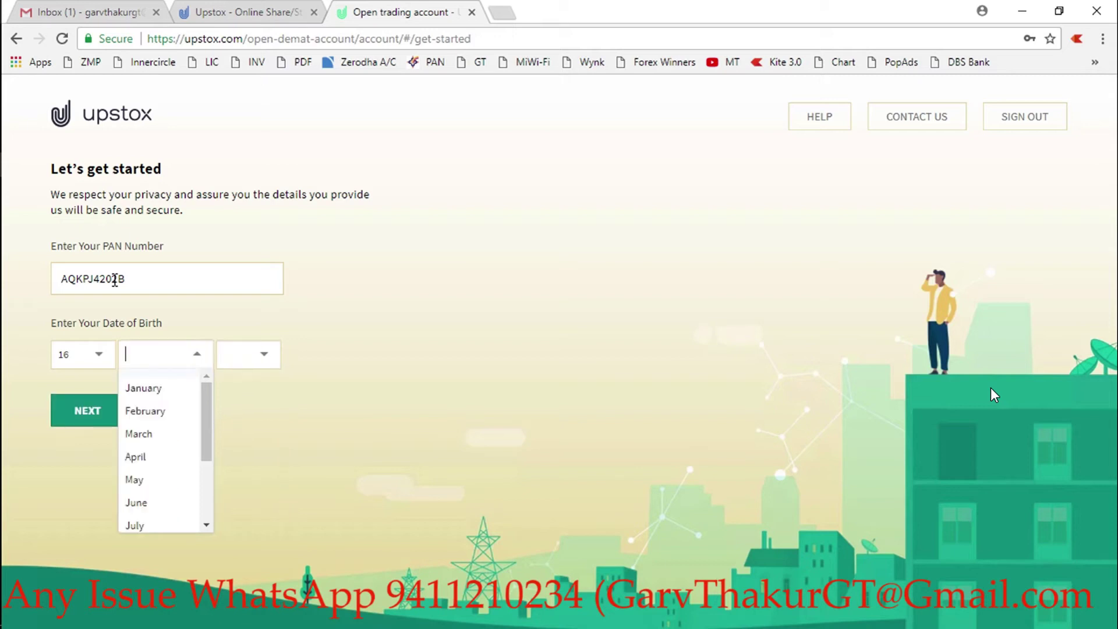
key("Return")
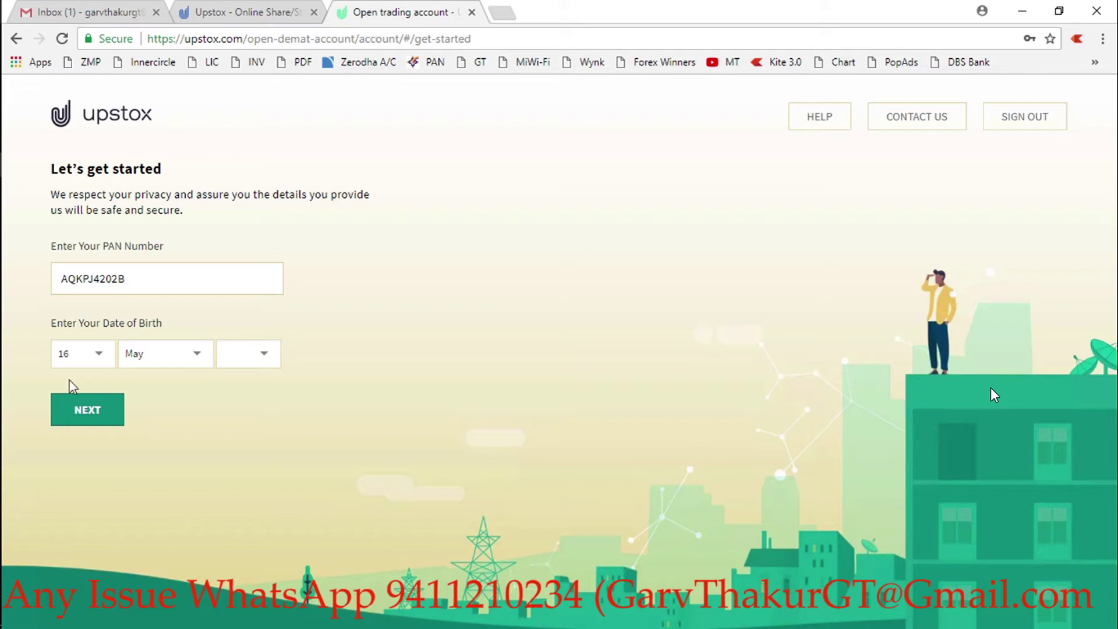
- Choose 1990 as the birth year and submit the PAN and date of birth
left_click(251, 362)
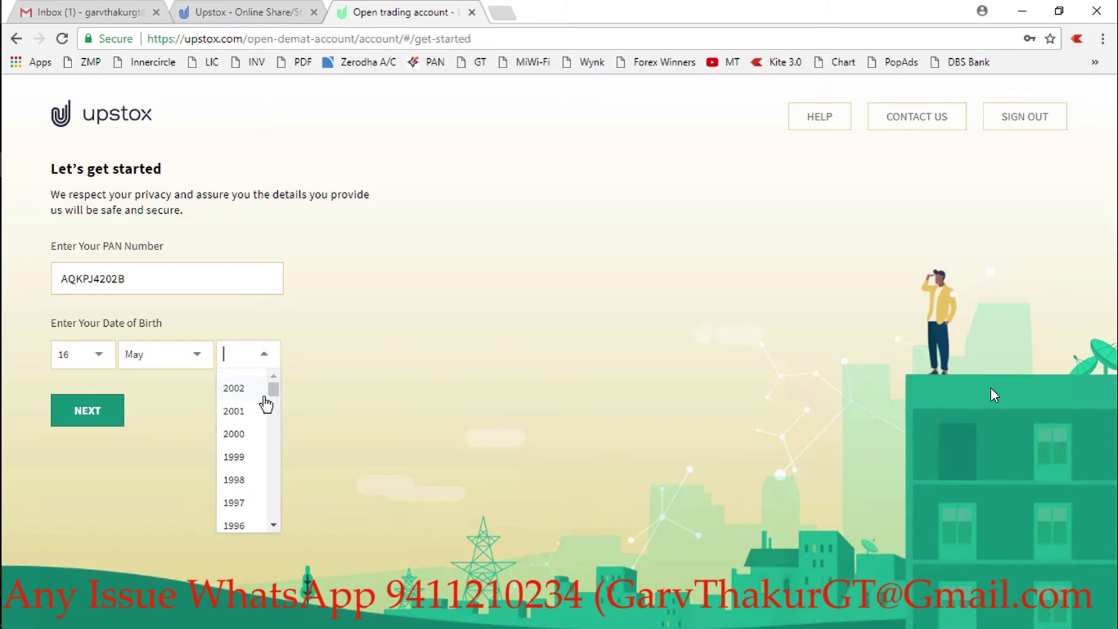
left_click_drag(275, 392, 274, 411)
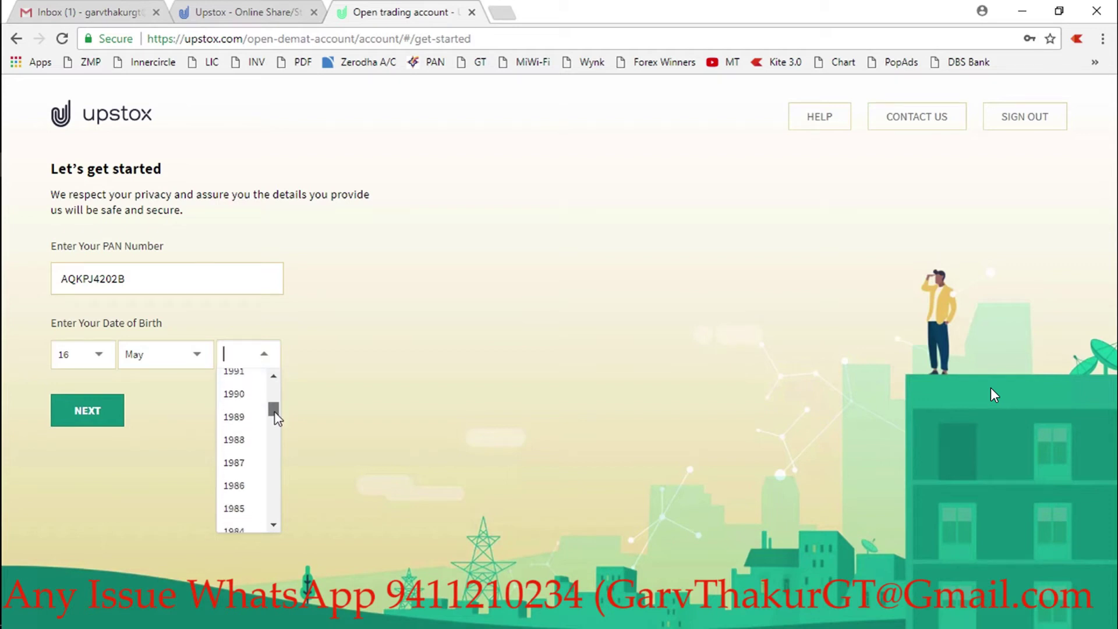
left_click(234, 396)
left_click(88, 410)
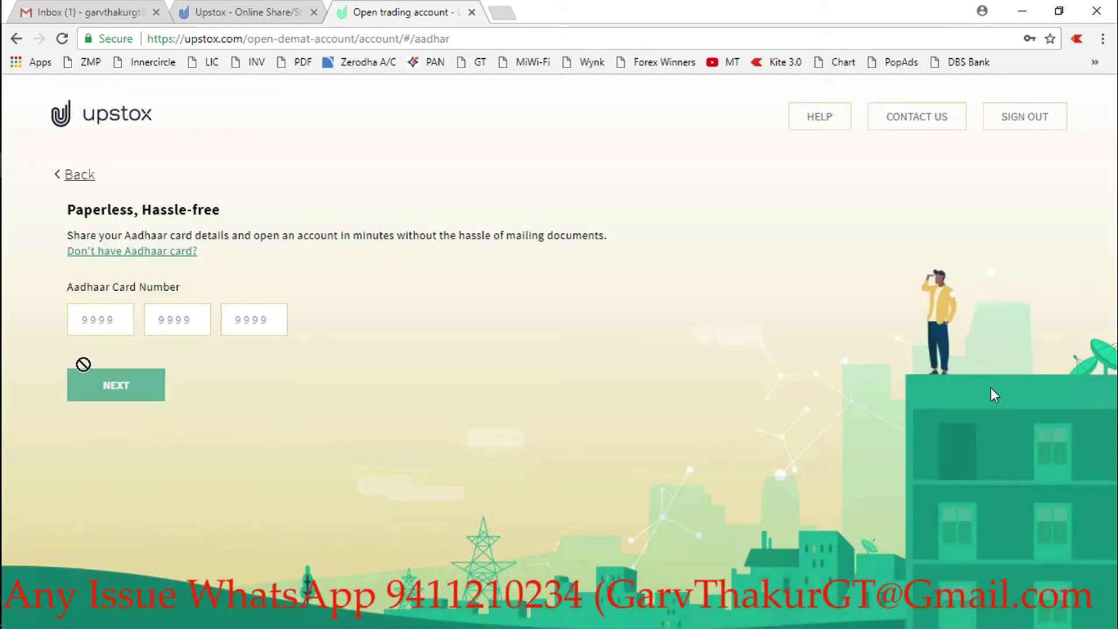
- Find the Aadhaar number in the notes and enter its first four digits
left_click(91, 321)
key("alt+Tab")
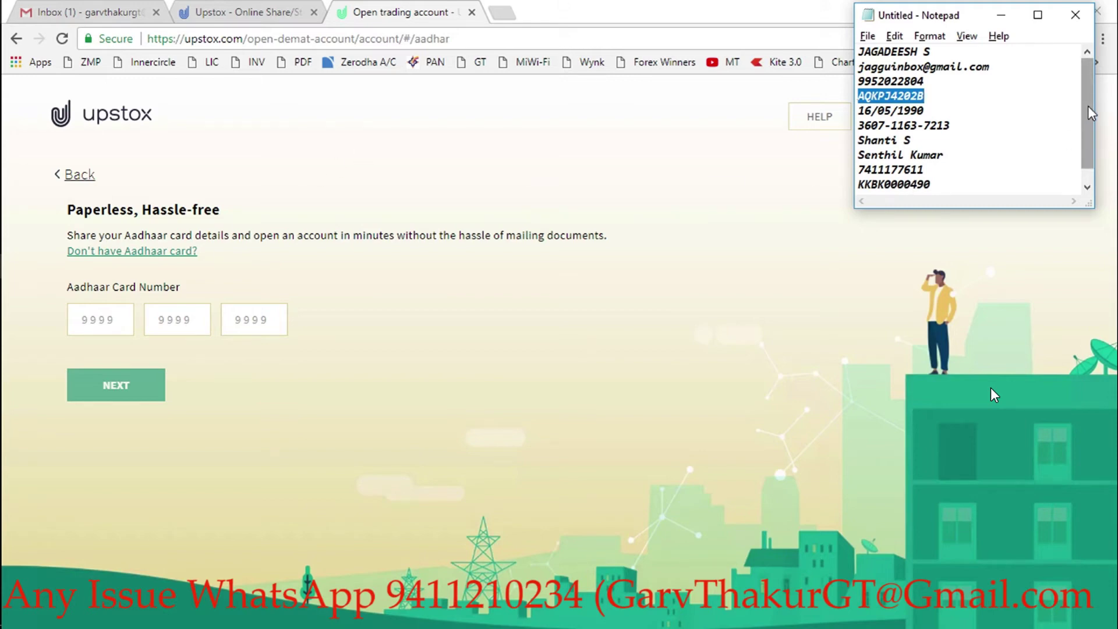
left_click_drag(1091, 114, 1096, 82)
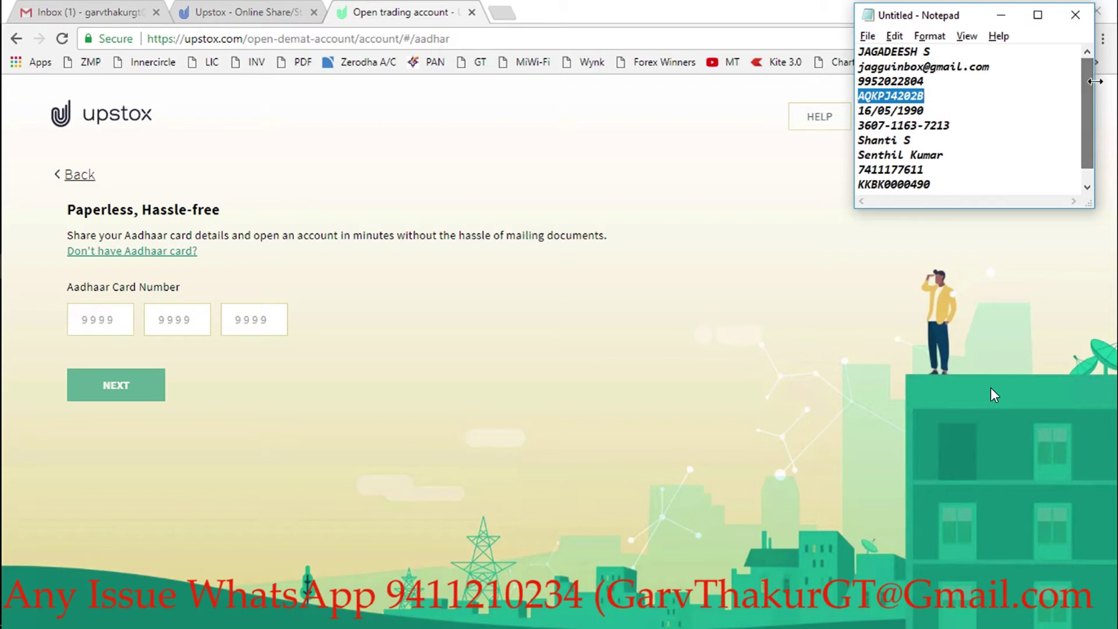
left_click(884, 126)
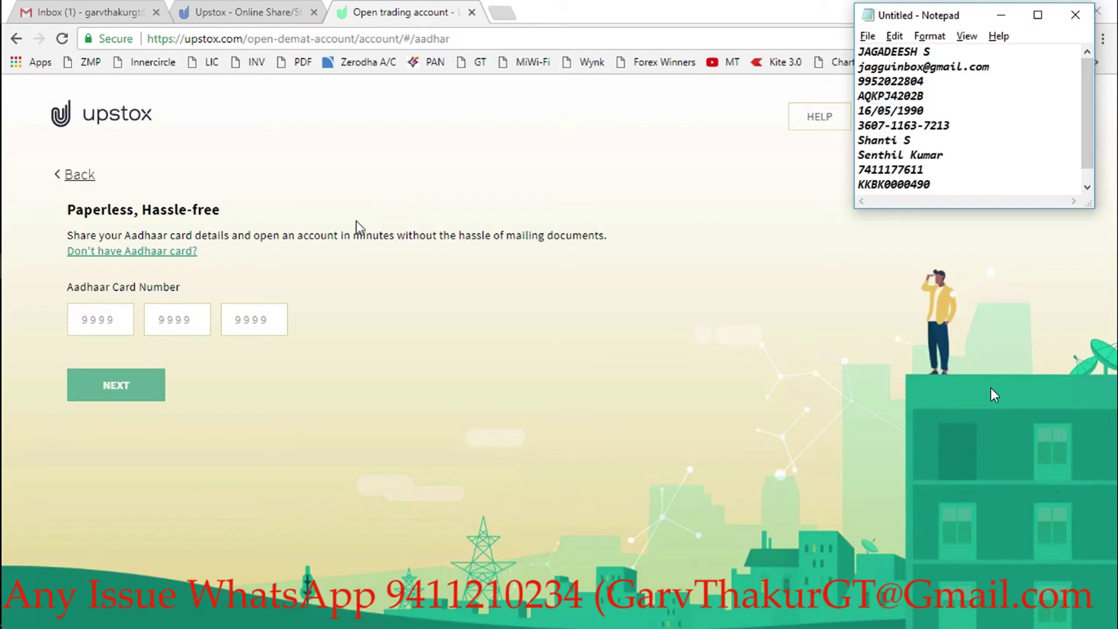
left_click(127, 310)
left_click(117, 317)
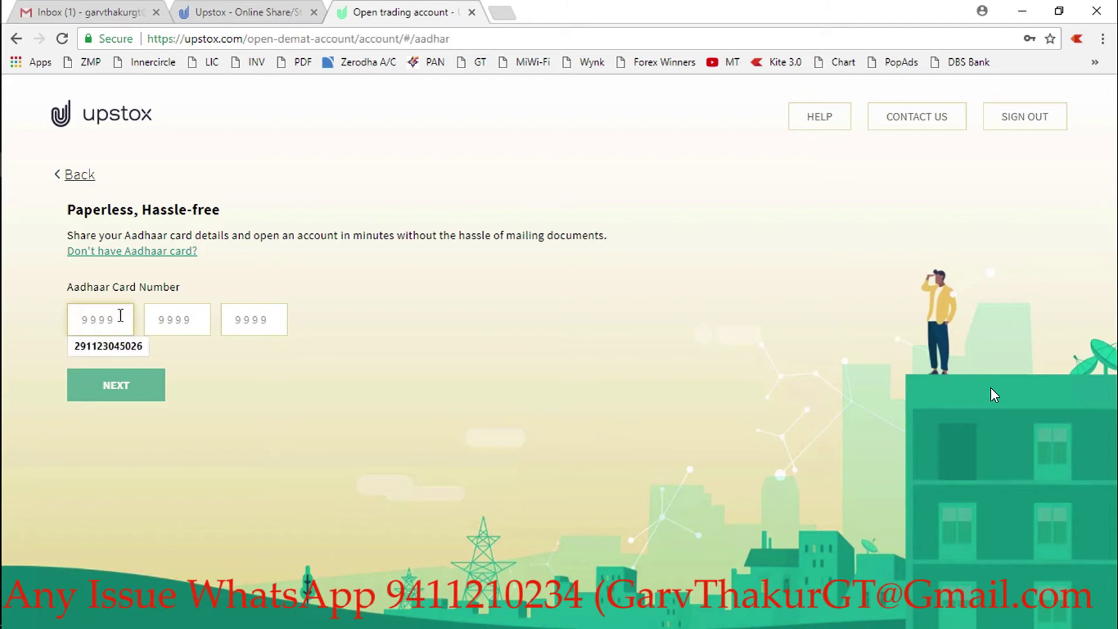
key("alt+Tab")
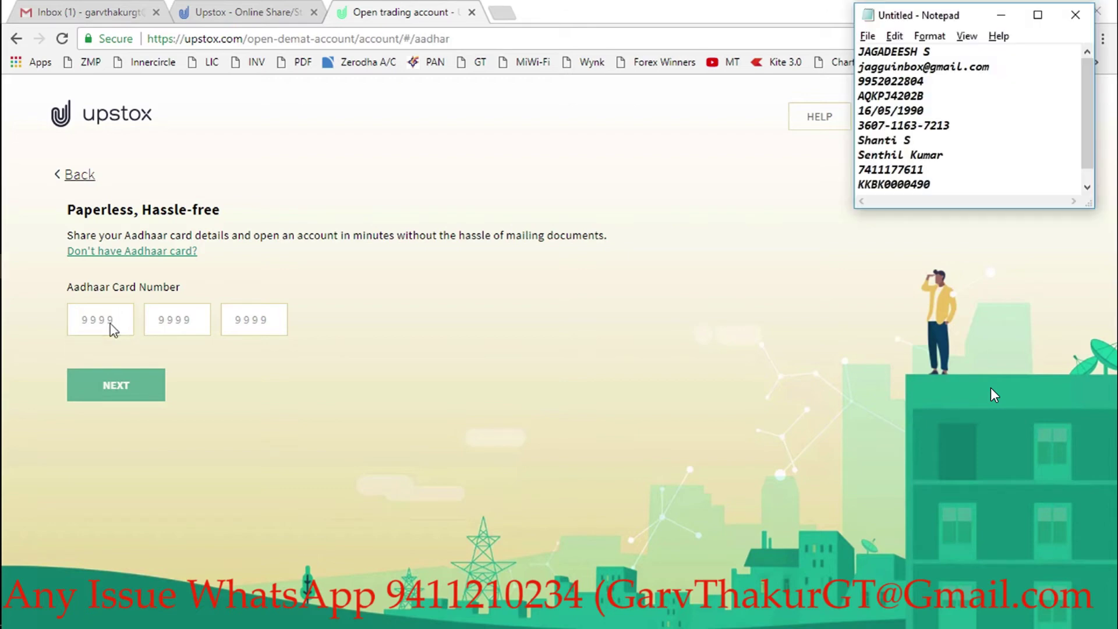
key("alt+Tab")
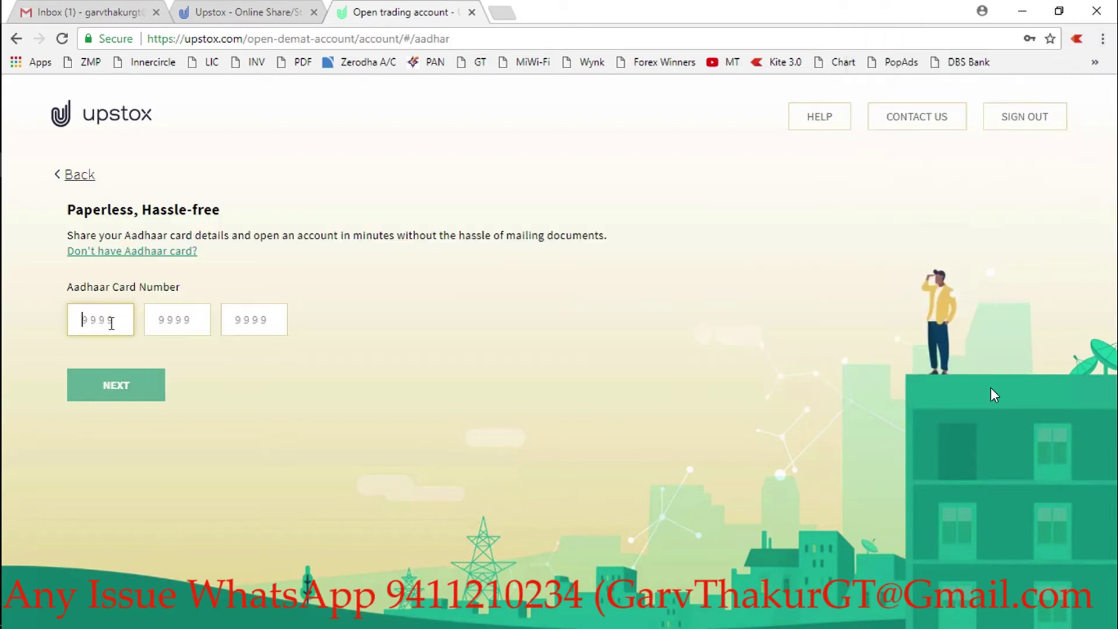
- Enter the remaining two Aadhaar digit groups and submit the number
key("alt+Tab")
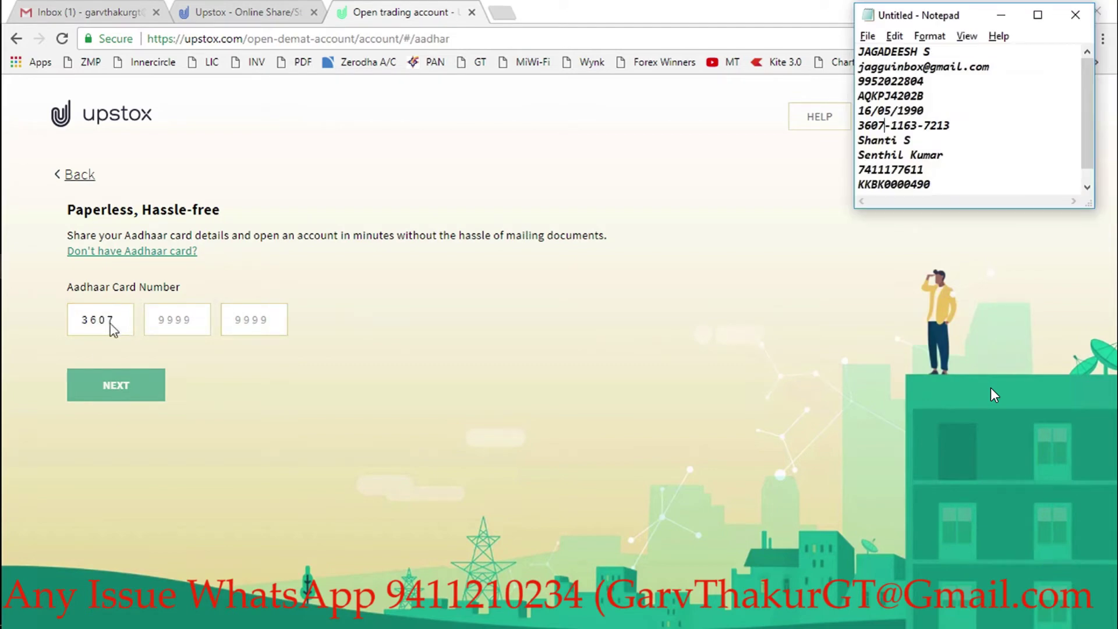
key("alt+Tab")
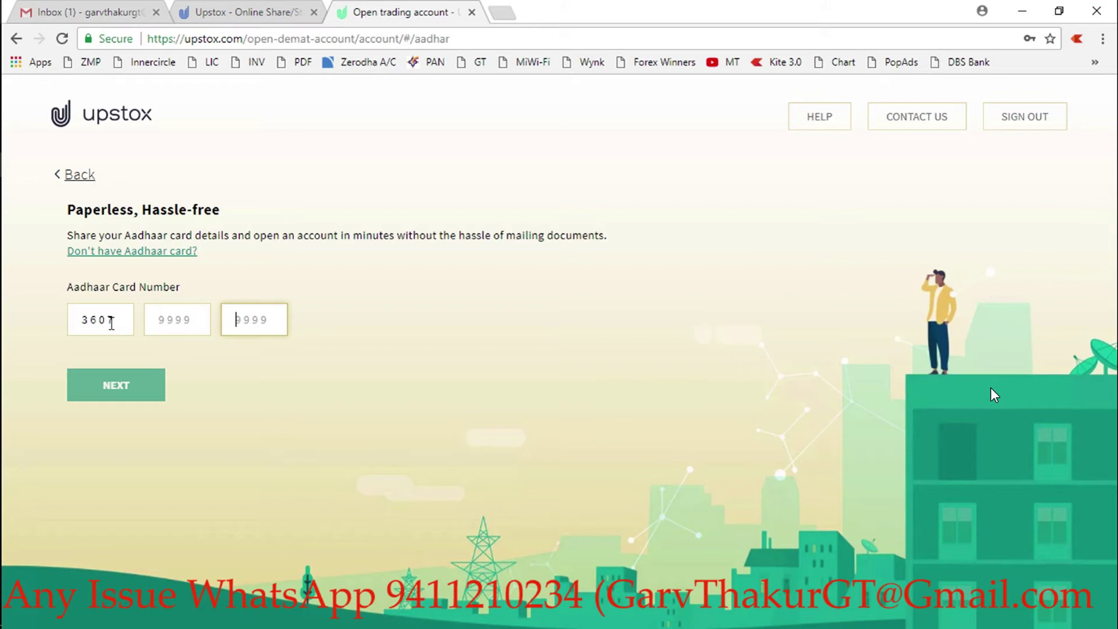
key("shift+Tab")
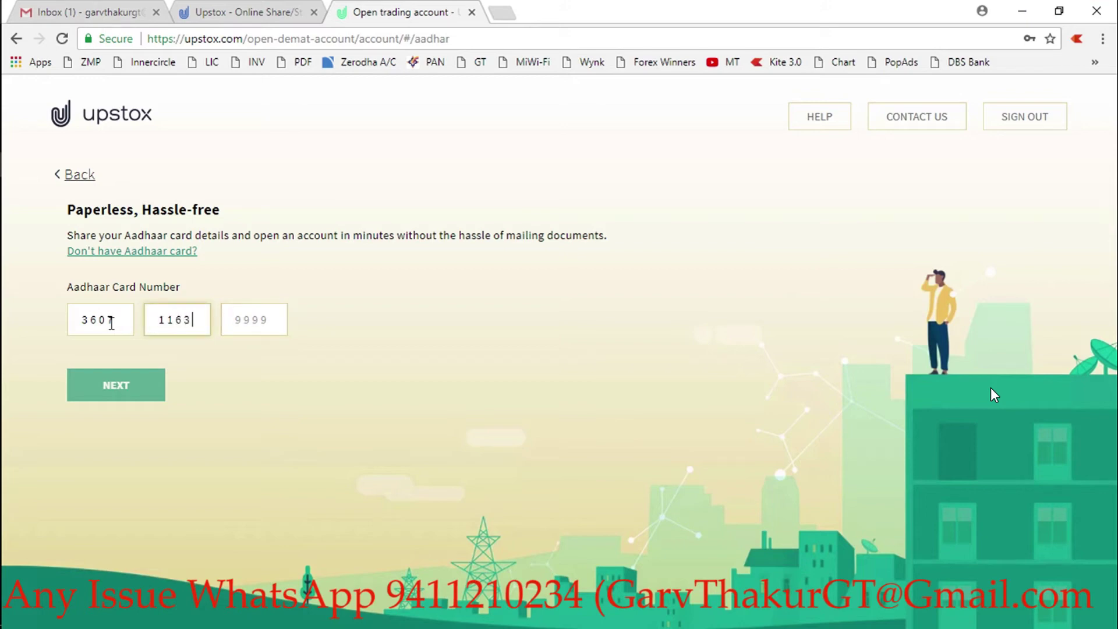
key("alt+Tab")
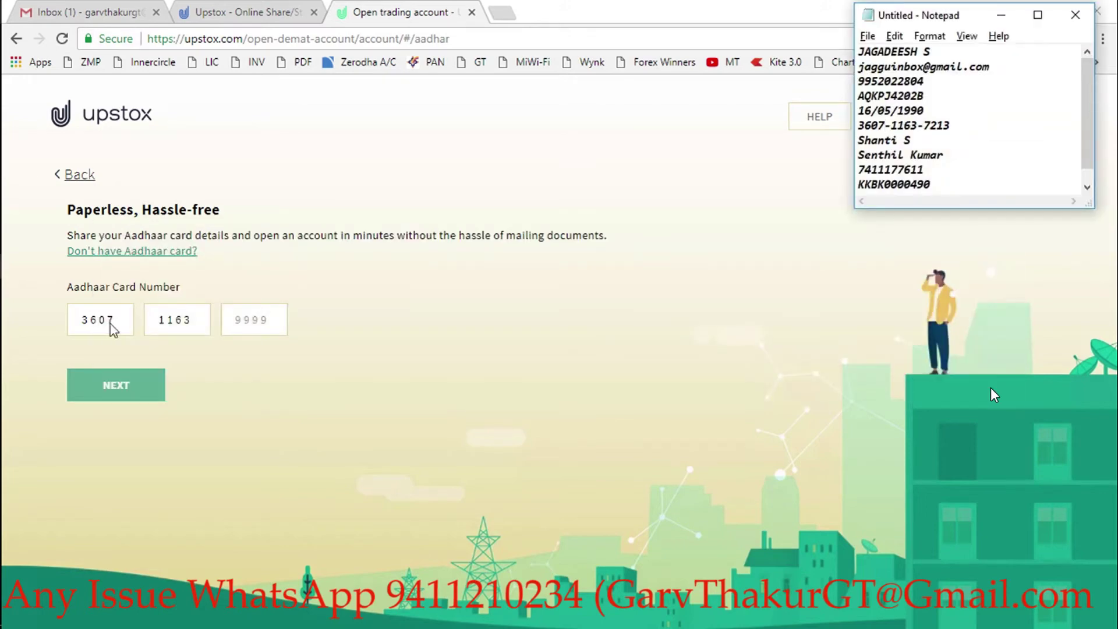
key("alt+Tab")
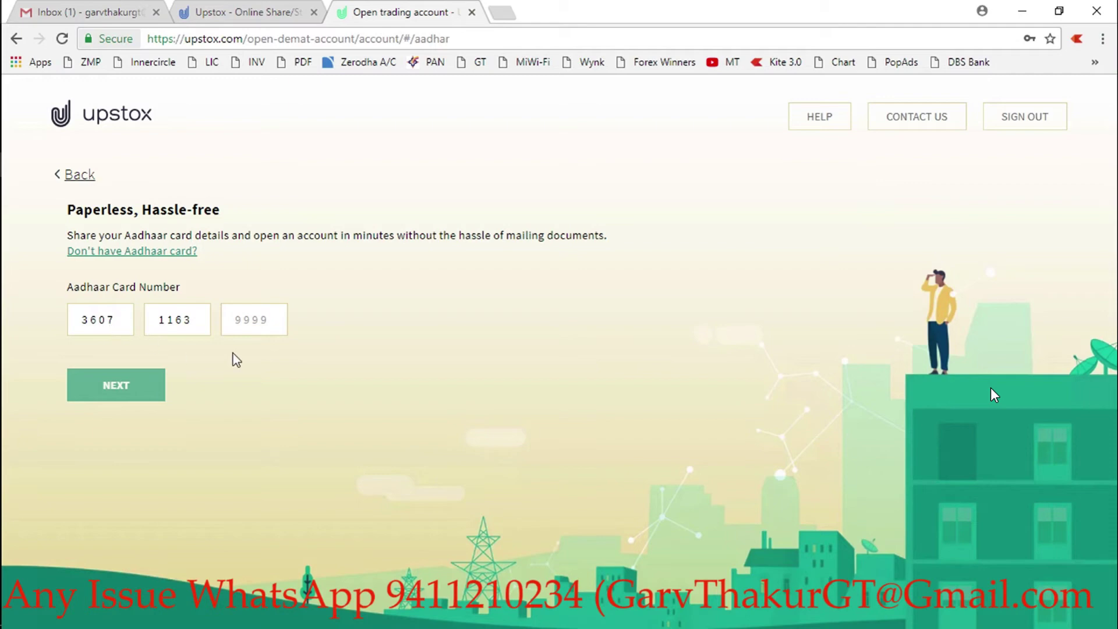
left_click(243, 319)
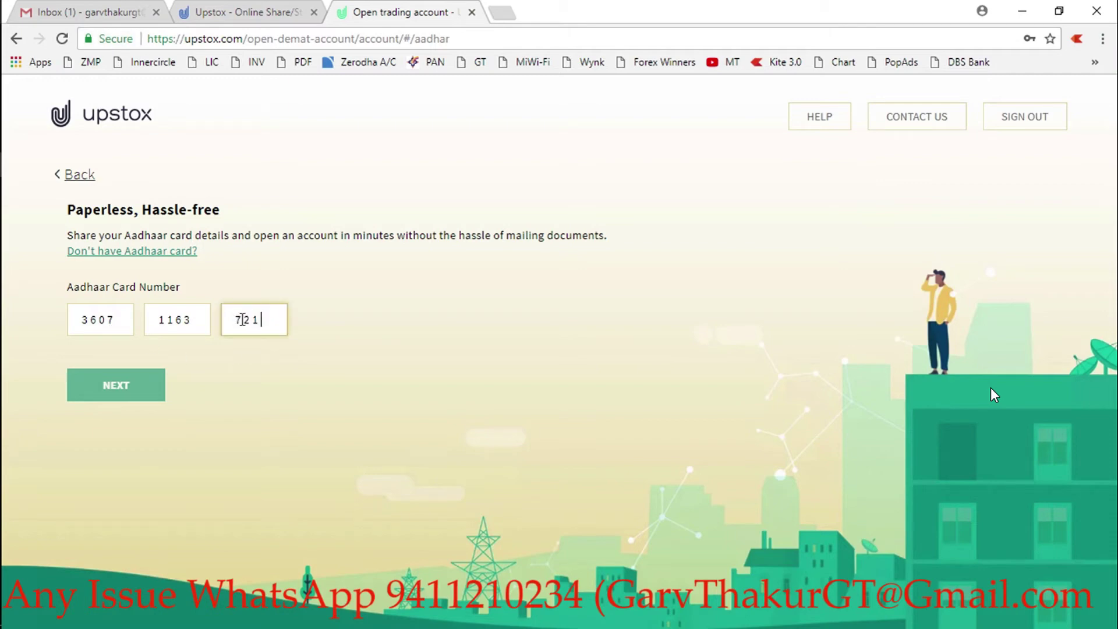
left_click(126, 389)
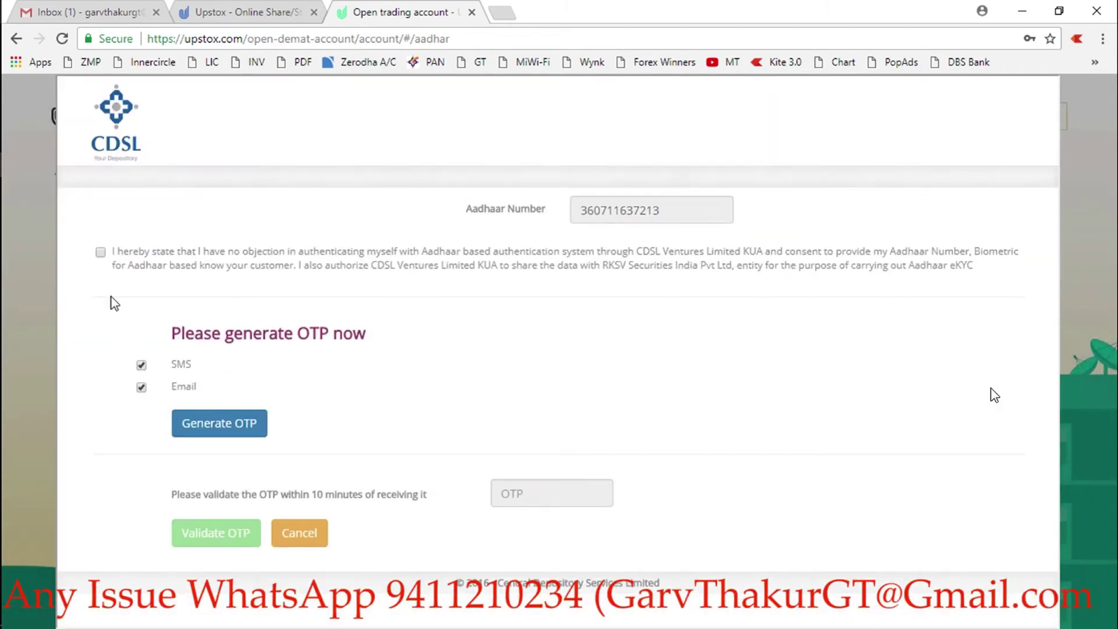
- Consent to CDSL Aadhaar authentication, generate an OTP, then enter and validate it
left_click(100, 253)
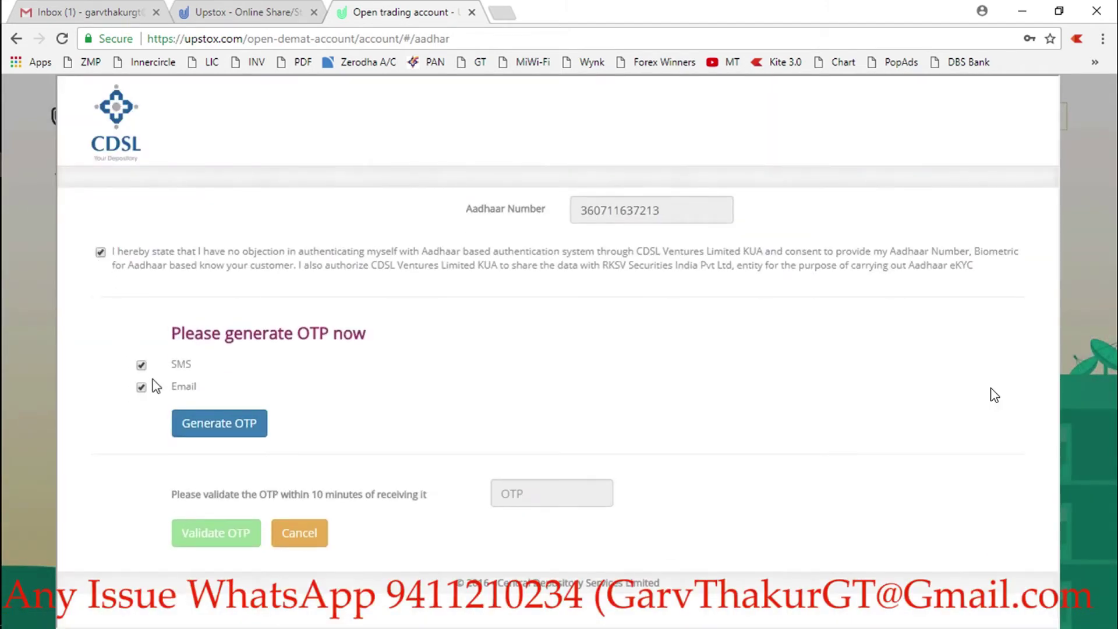
left_click(211, 426)
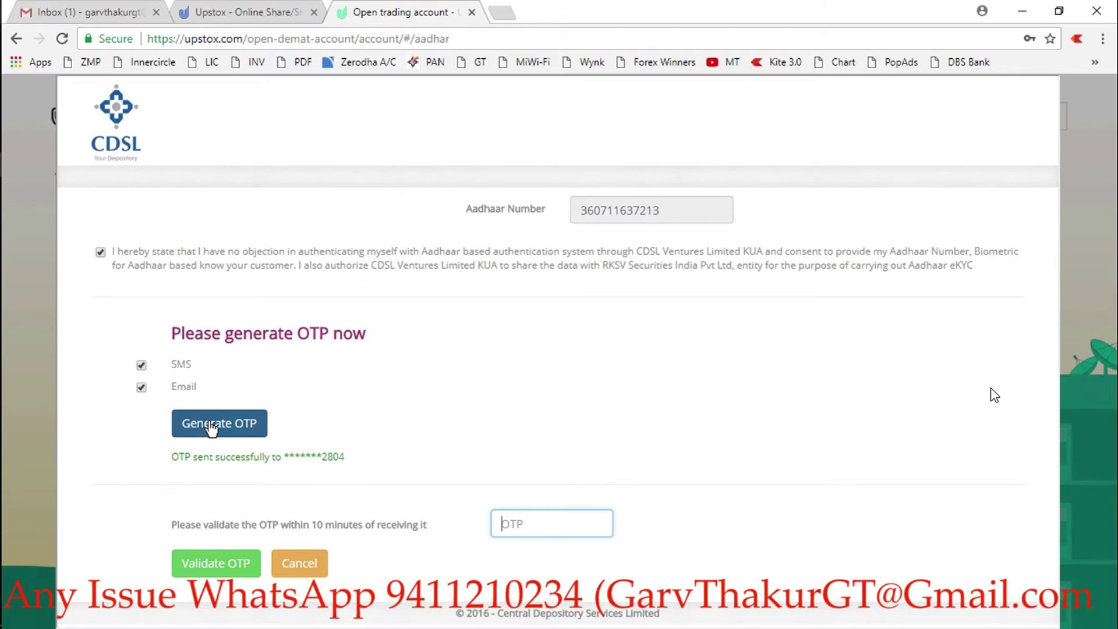
type("*****0")
left_click(226, 573)
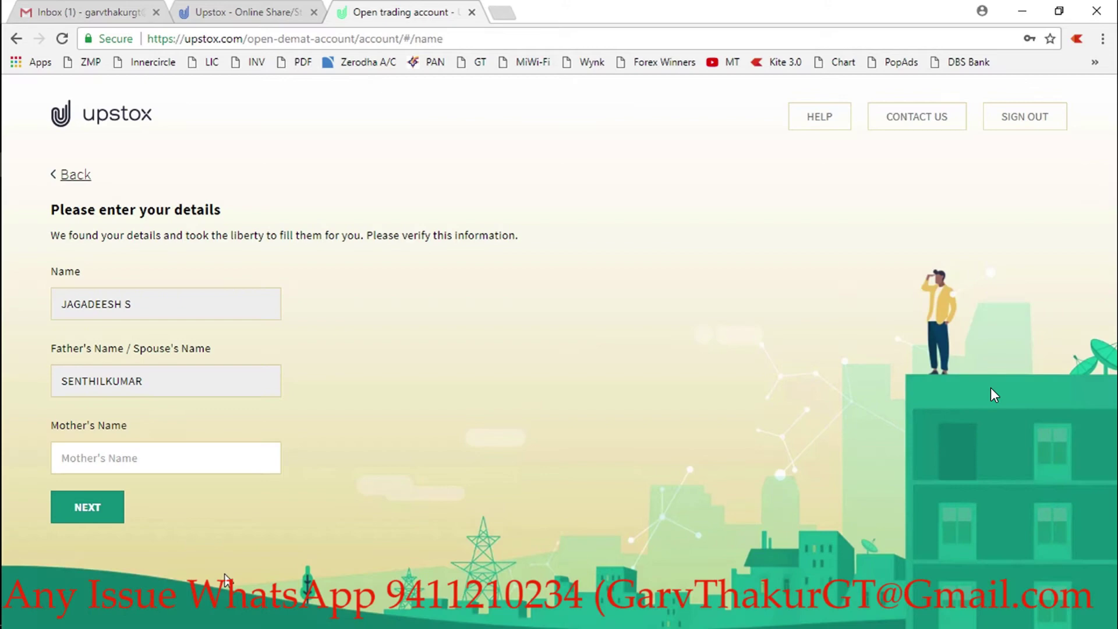
- Copy the mother's name from the Notepad notes into the Mother's Name field
left_click(139, 458)
key("alt+Tab")
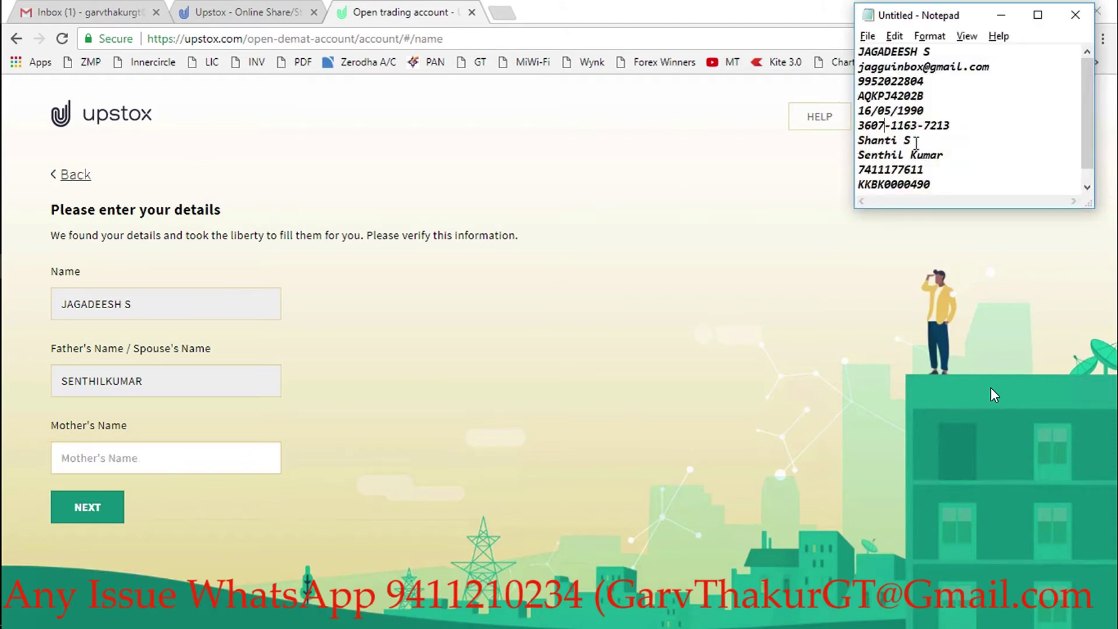
left_click_drag(915, 144, 848, 150)
key("ctrl+c")
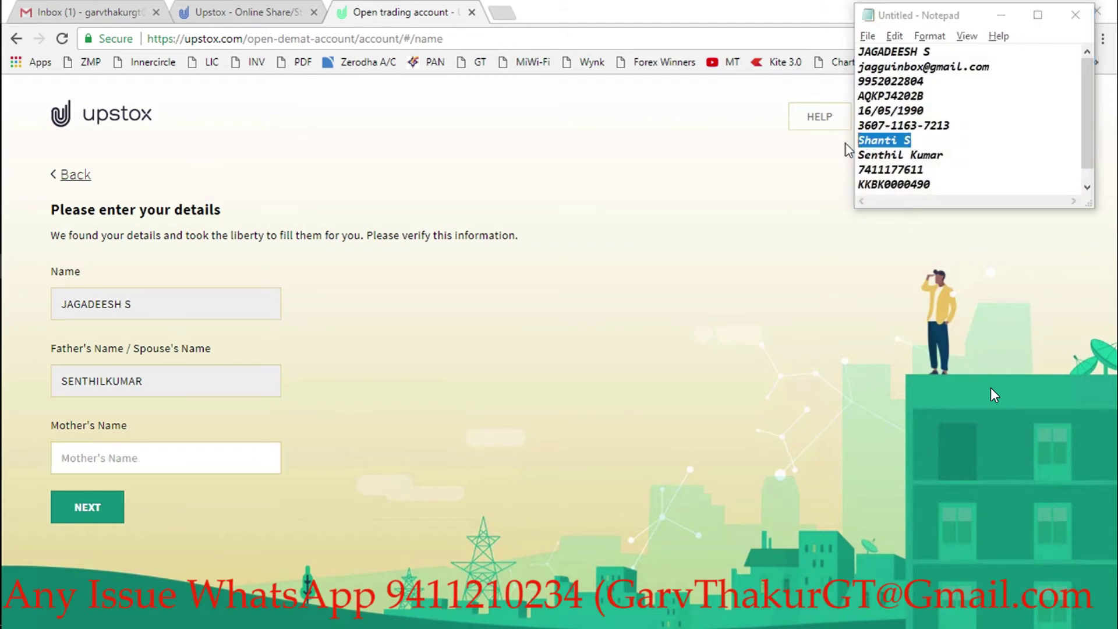
key("alt+Tab")
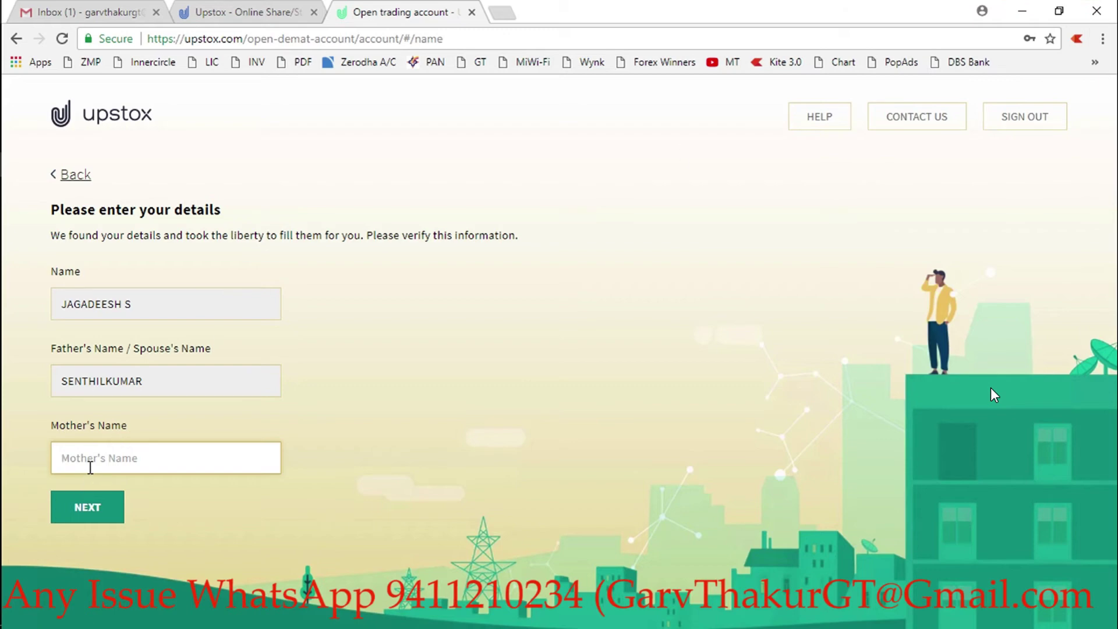
key("ctrl+v")
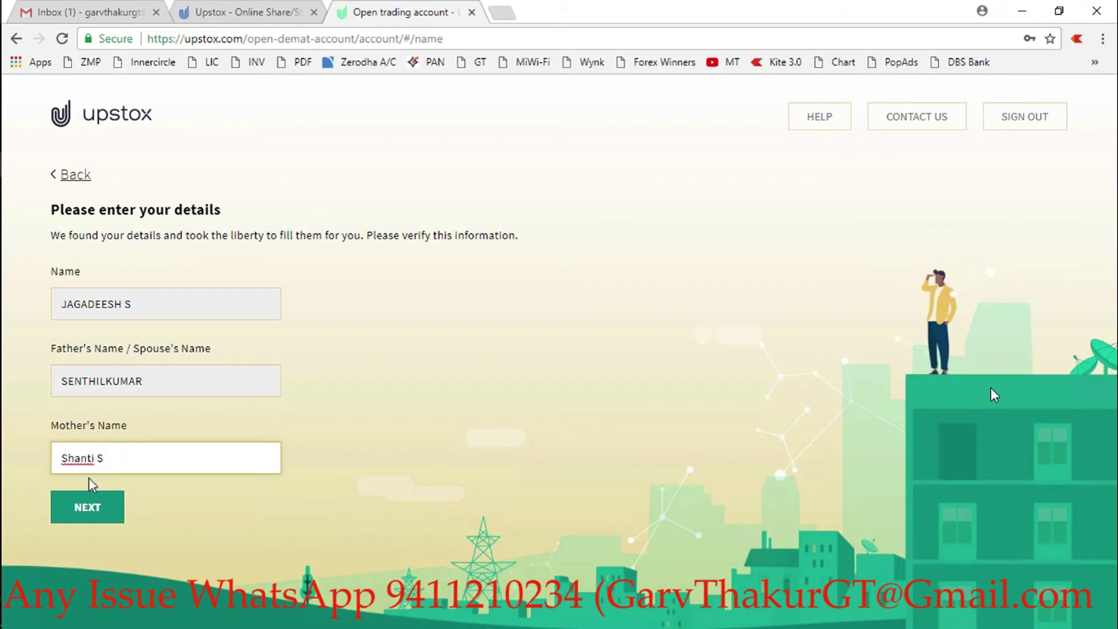
- Submit the names, accept the prefilled address, and continue past marital status
left_click(87, 508)
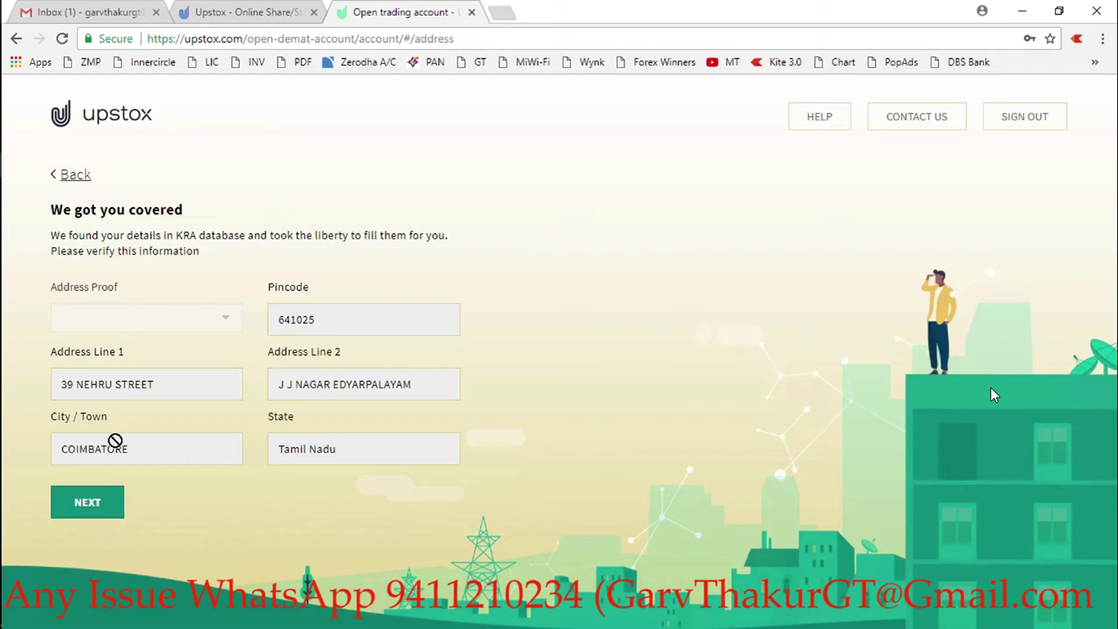
left_click(88, 506)
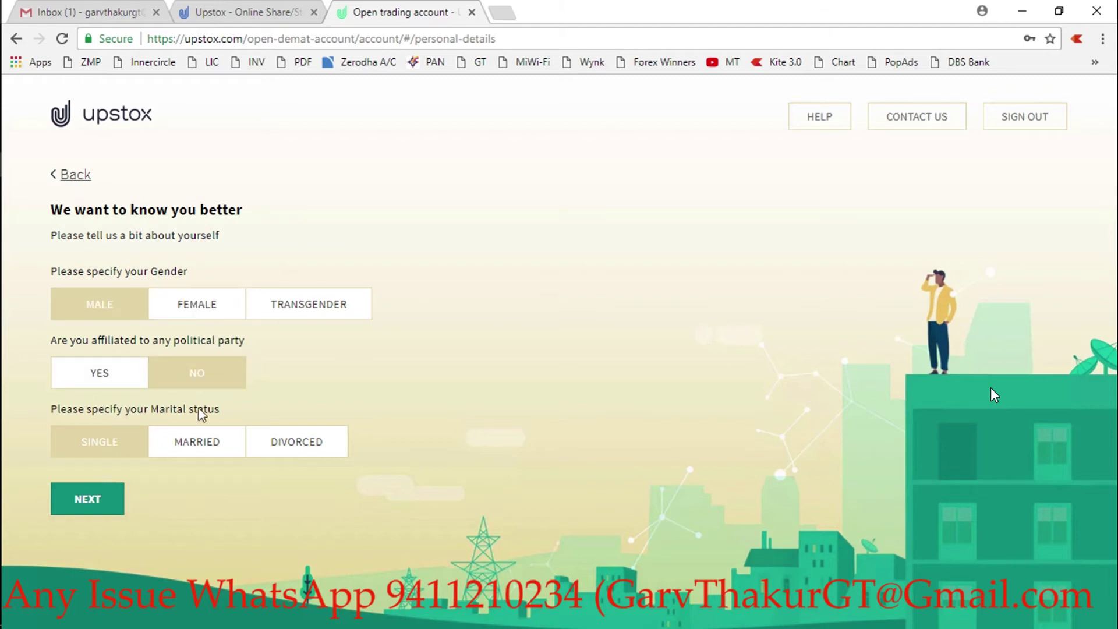
left_click(83, 499)
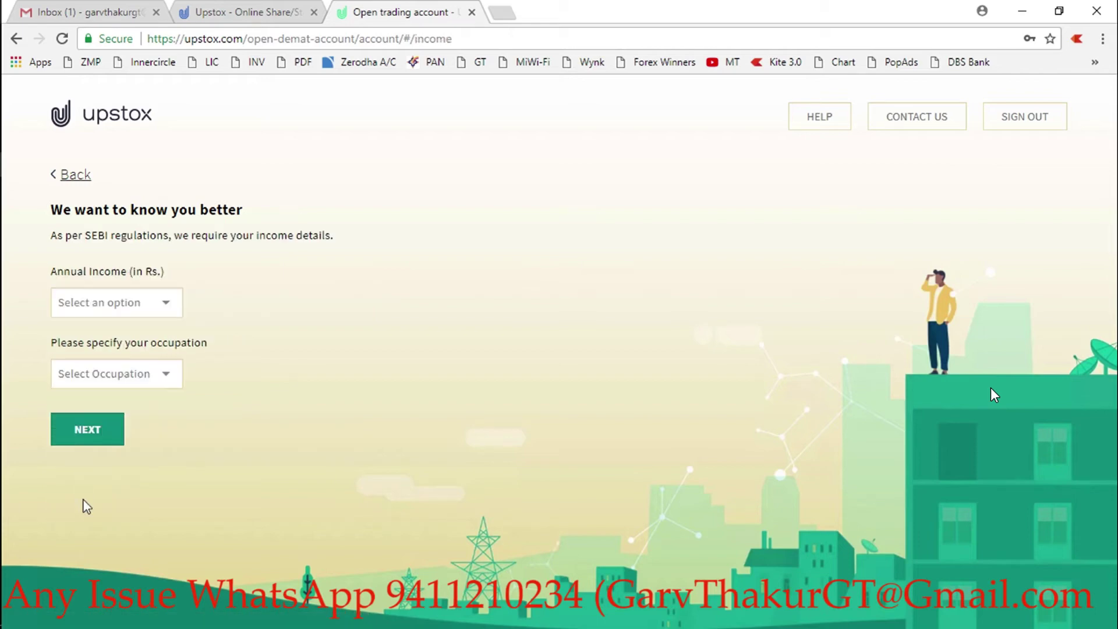
- Choose 1-5 Lakhs annual income and Private Sector occupation, then submit
left_click(126, 314)
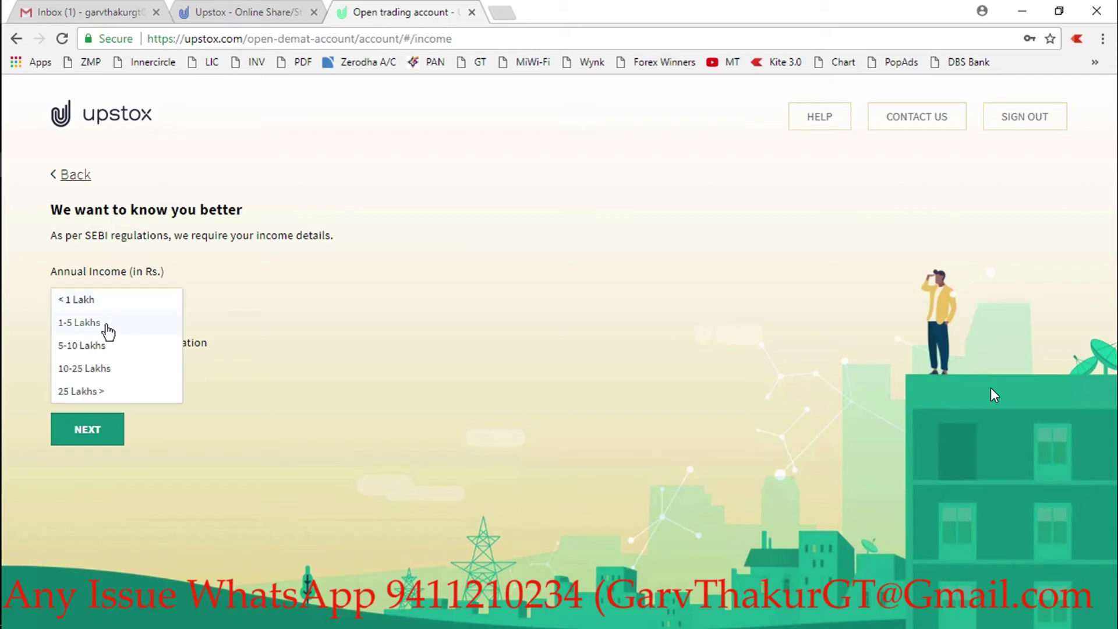
left_click(107, 328)
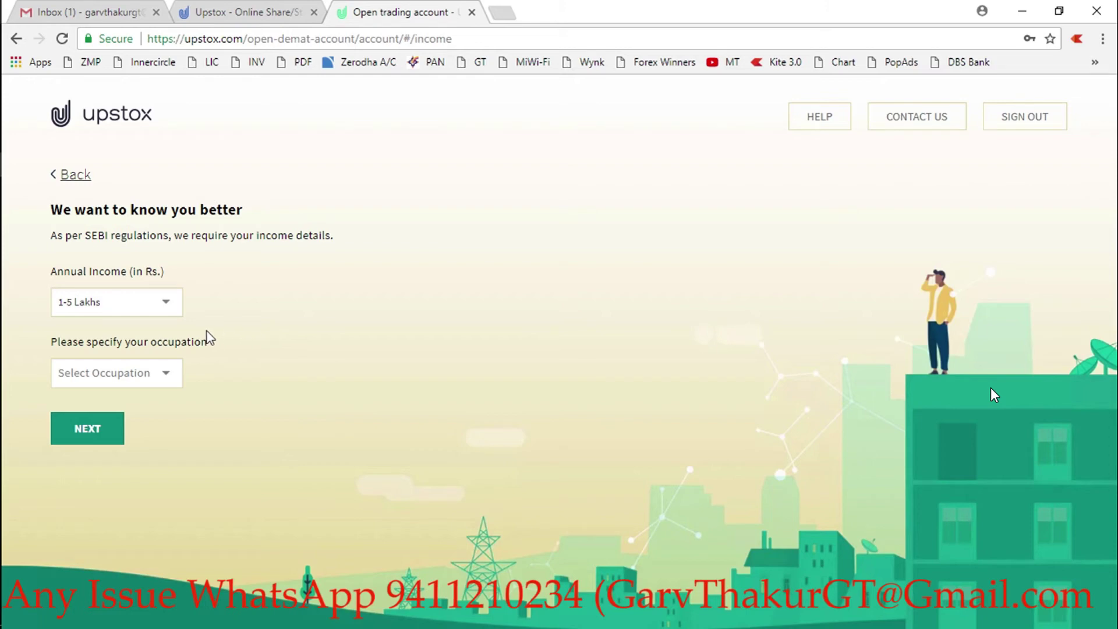
left_click(158, 316)
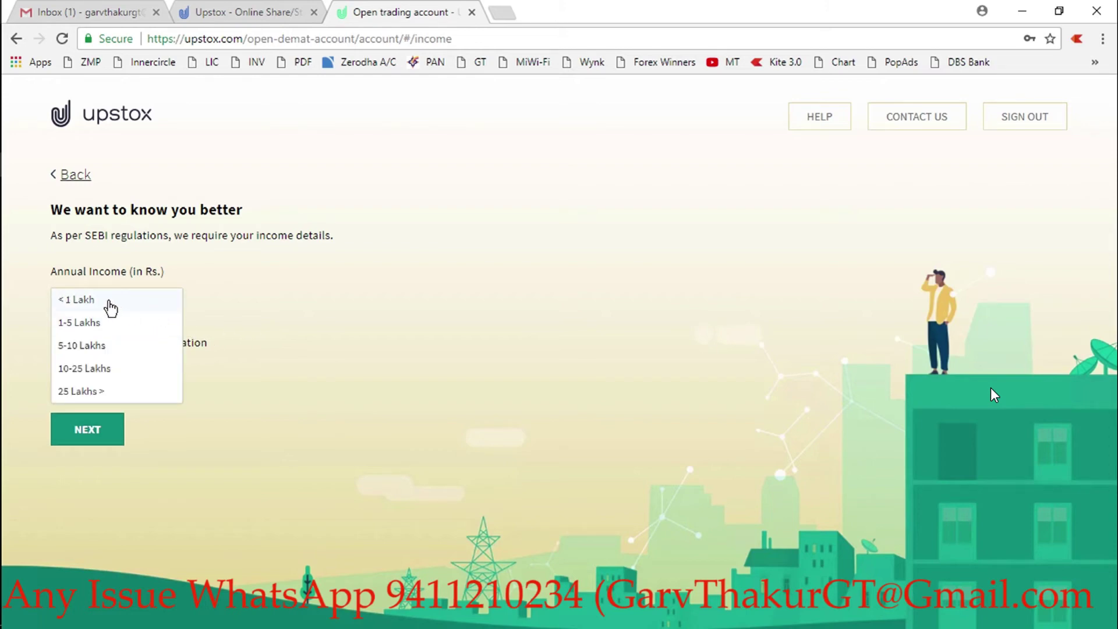
left_click(103, 324)
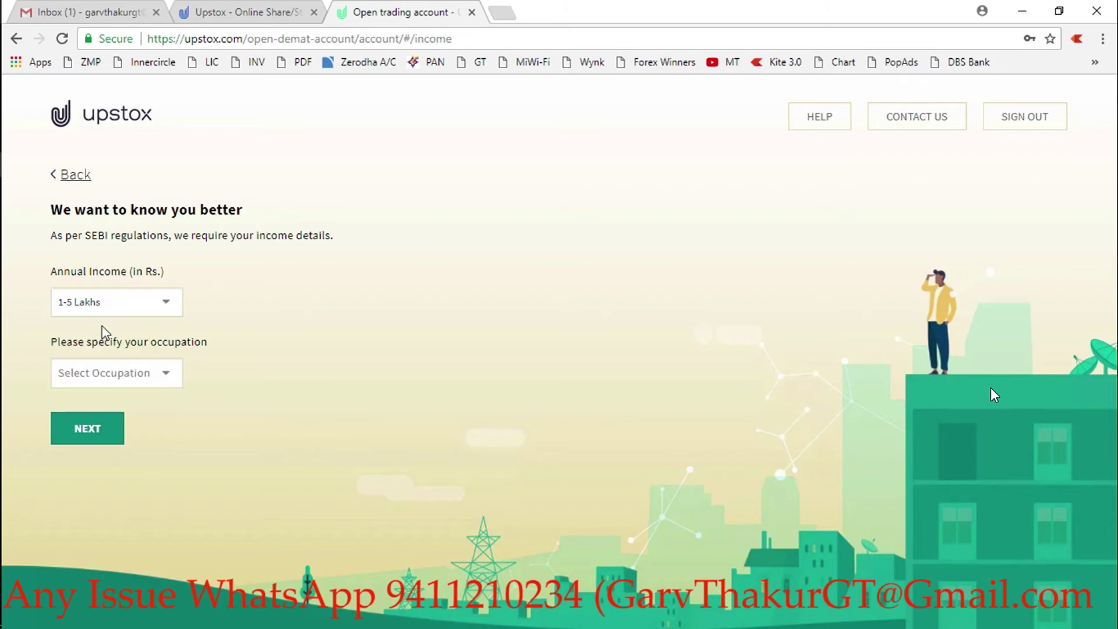
left_click(130, 371)
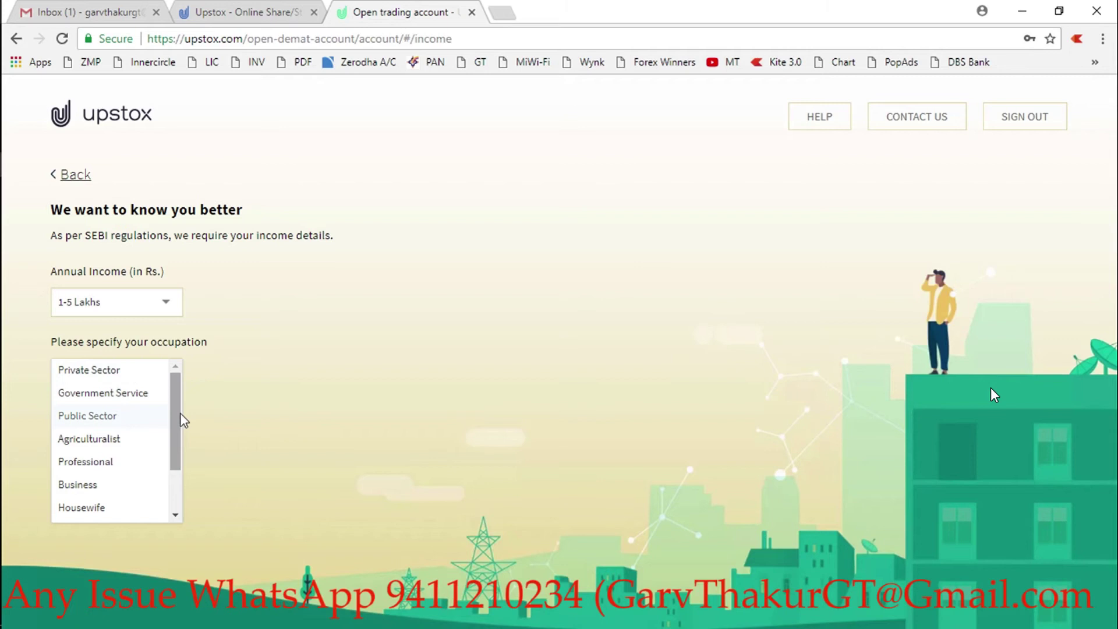
left_click(112, 374)
left_click(105, 428)
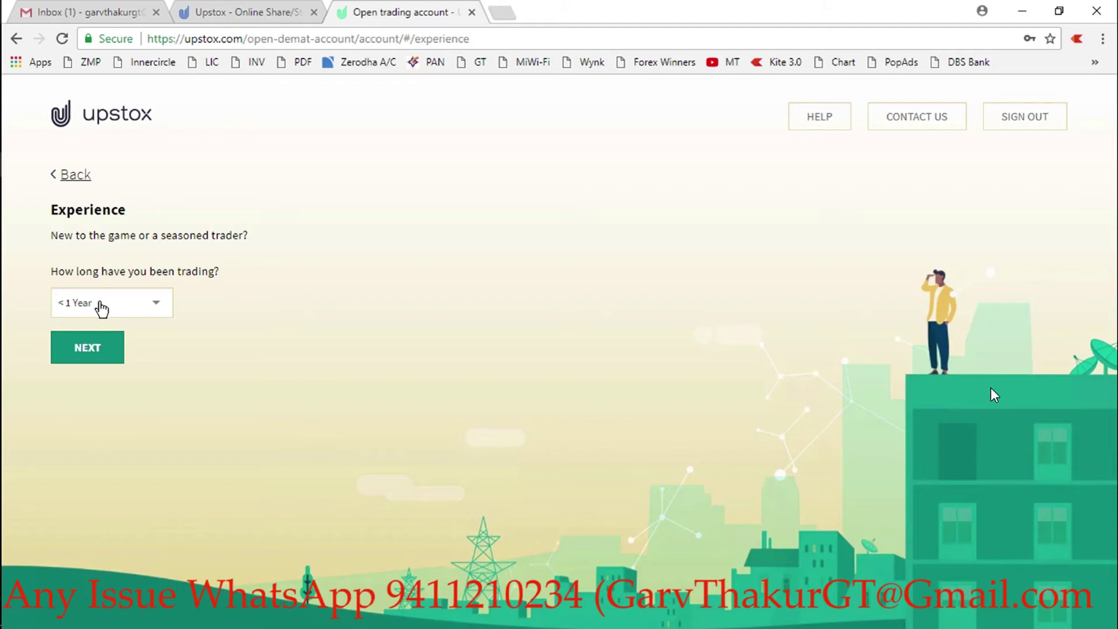
- Set trading experience to 1-2 Years and submit it
left_click(100, 309)
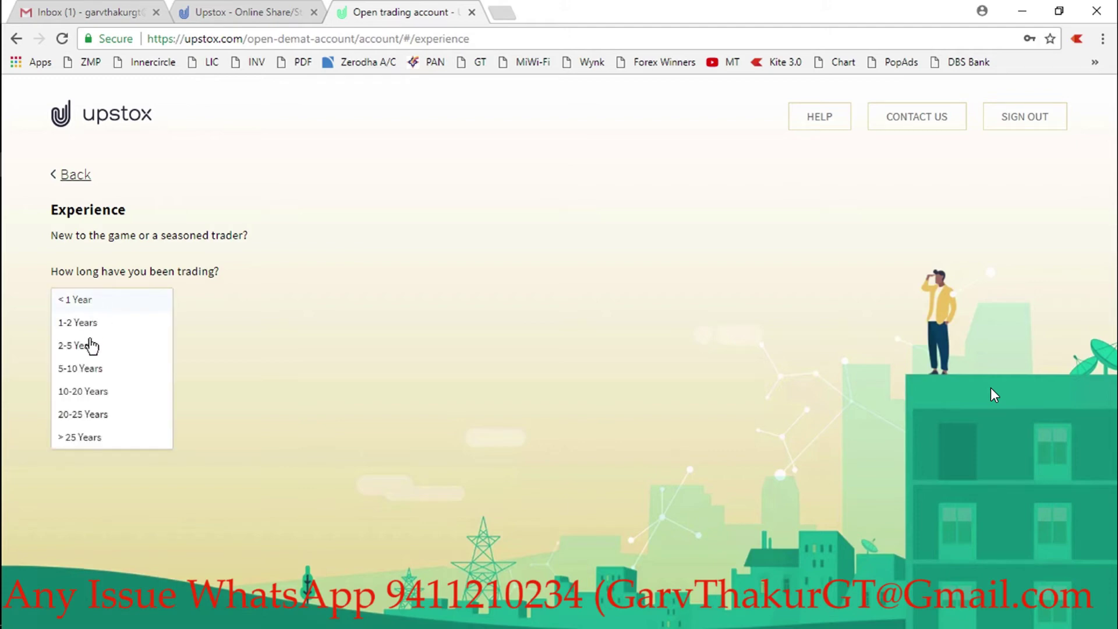
left_click(91, 328)
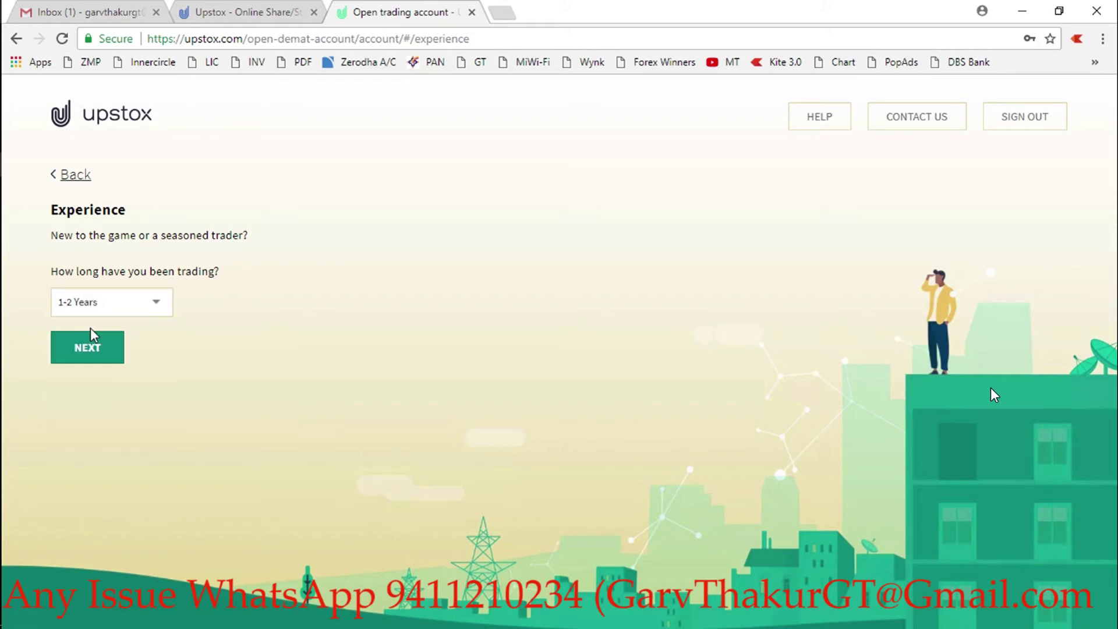
left_click(90, 342)
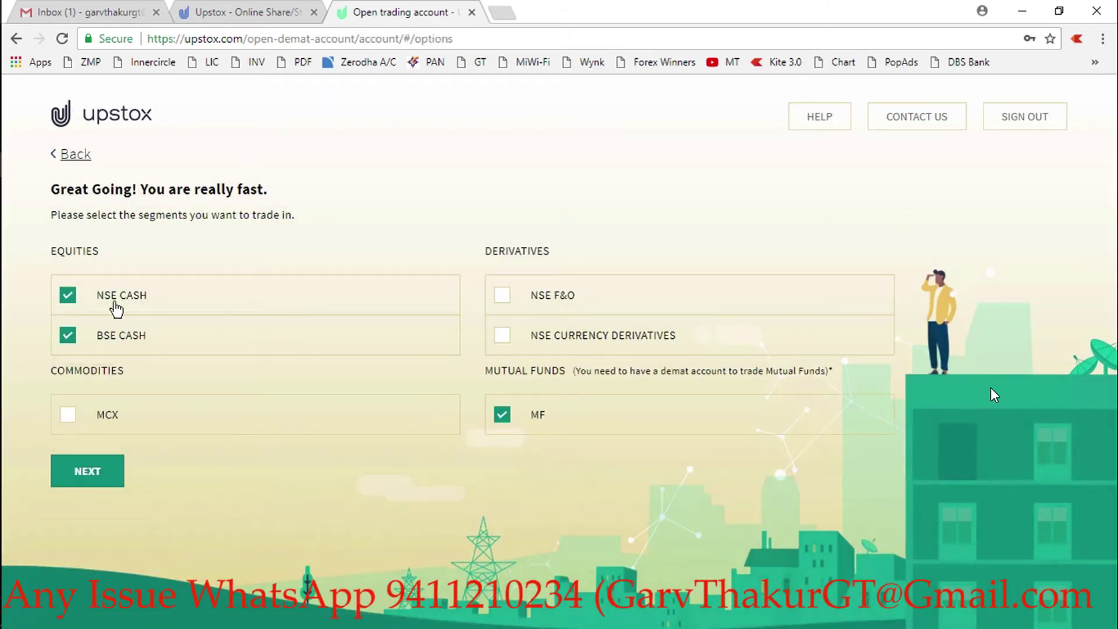
- Deselect NSE CASH and BSE CASH, select MCX, and proceed to the payment page
left_click(68, 295)
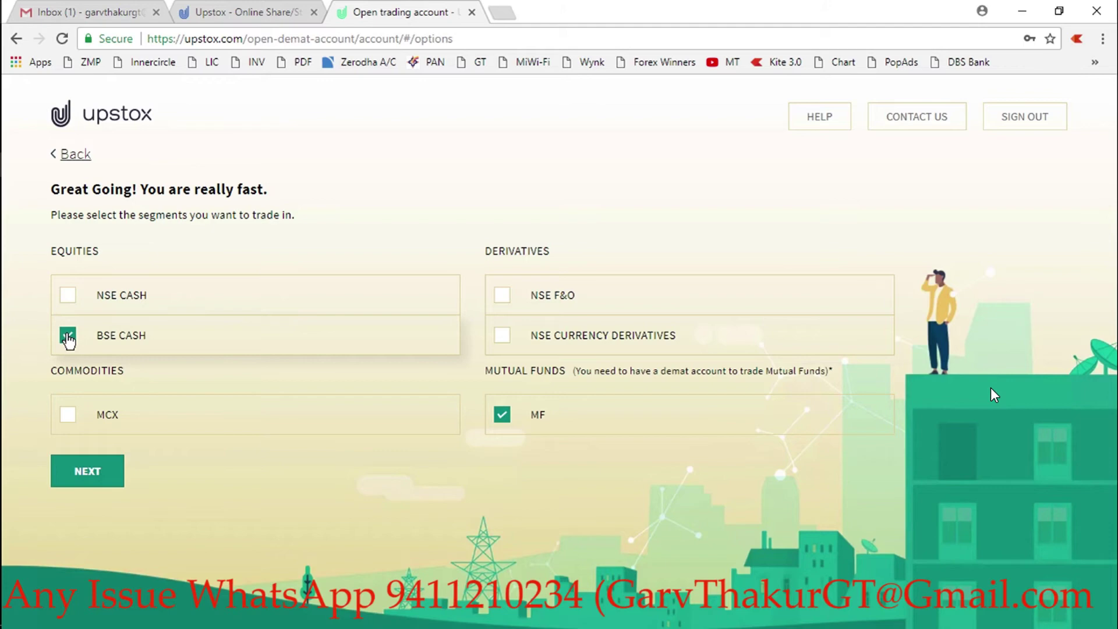
left_click(67, 334)
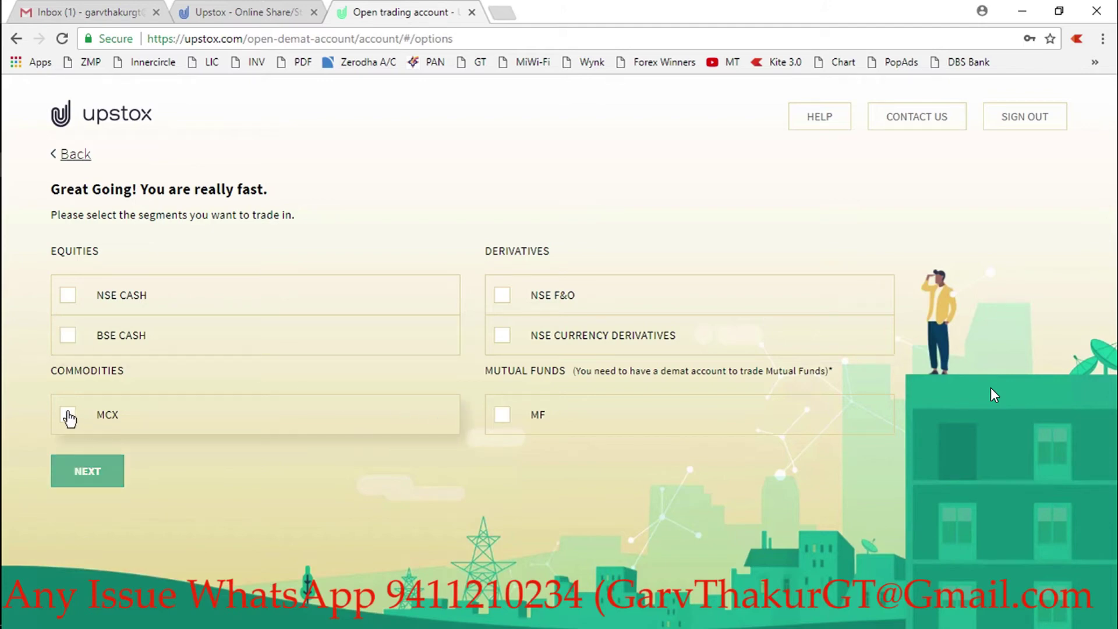
left_click(68, 415)
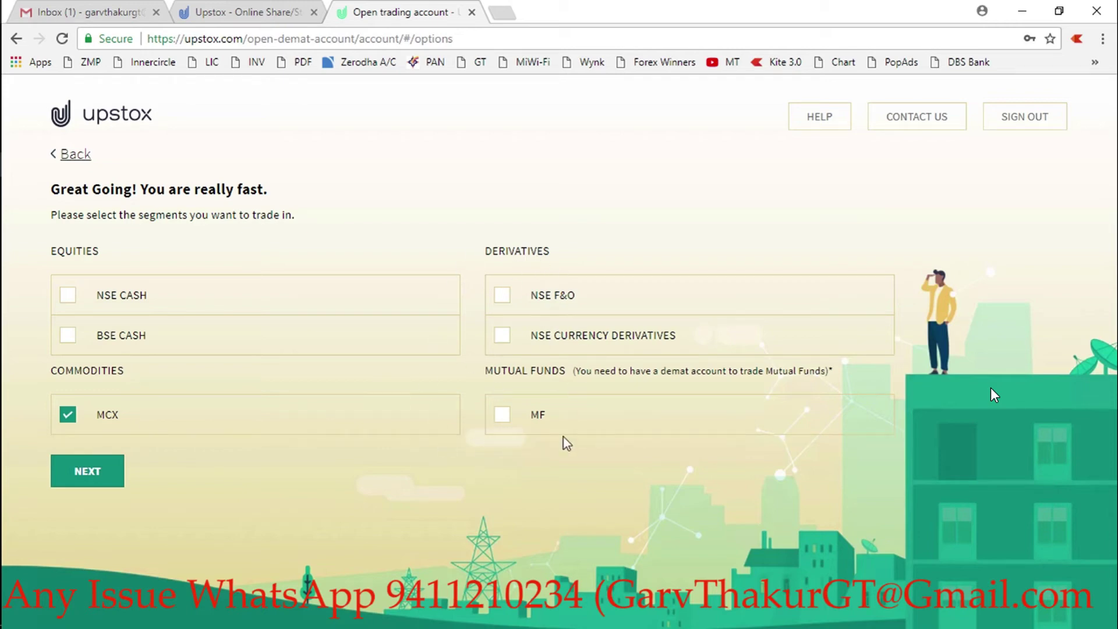
left_click(85, 473)
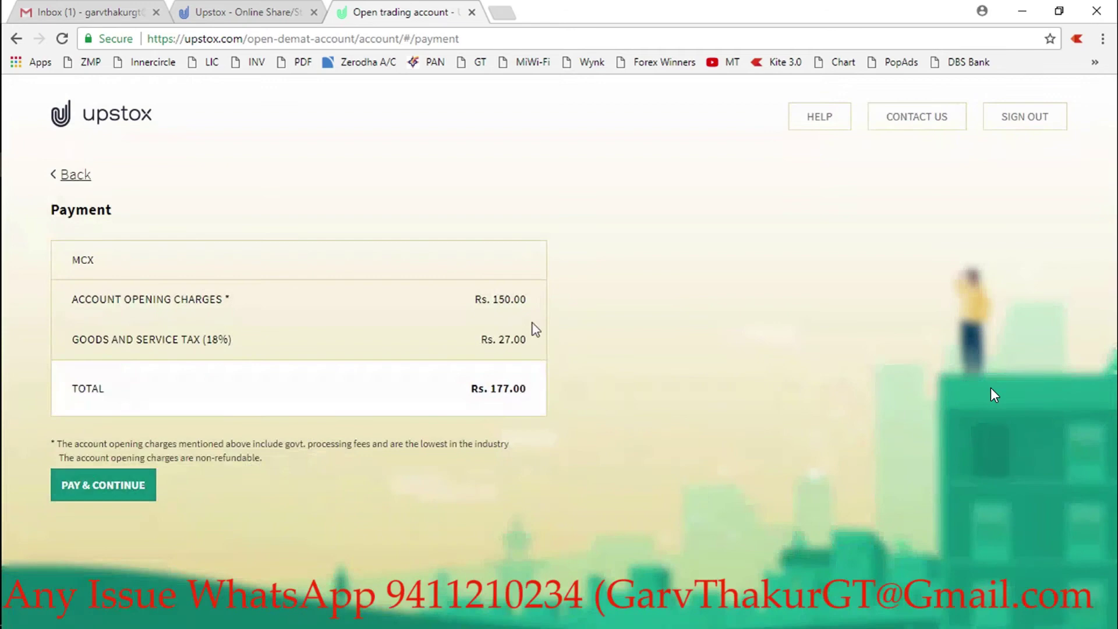
- Pay the ₹177 charge by Canara Bank netbanking and enter the netbanking user ID
left_click(114, 490)
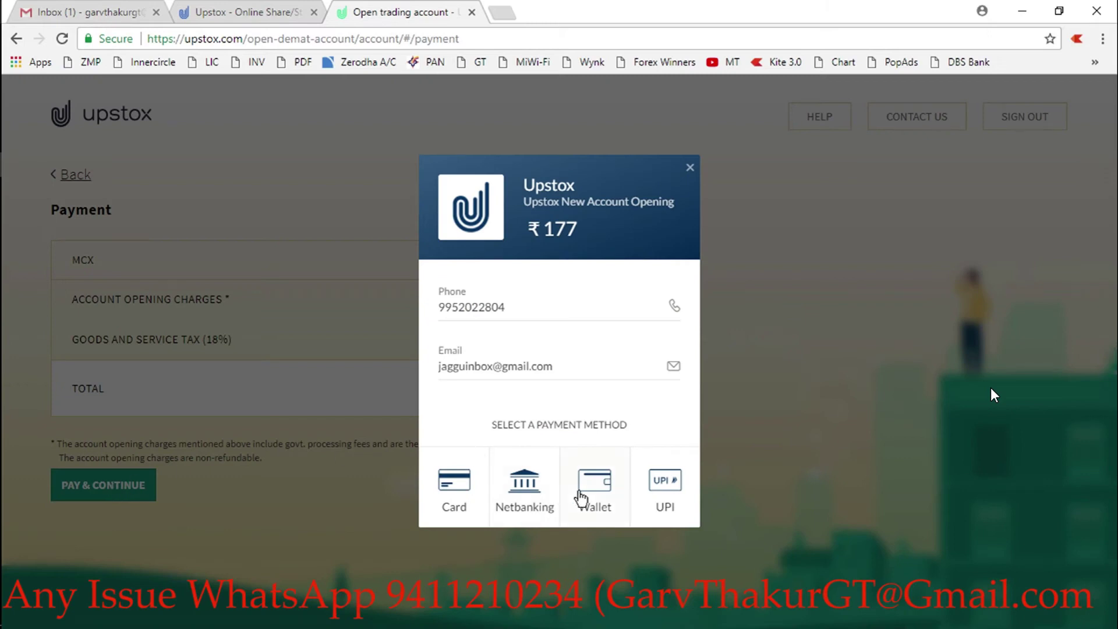
left_click(532, 495)
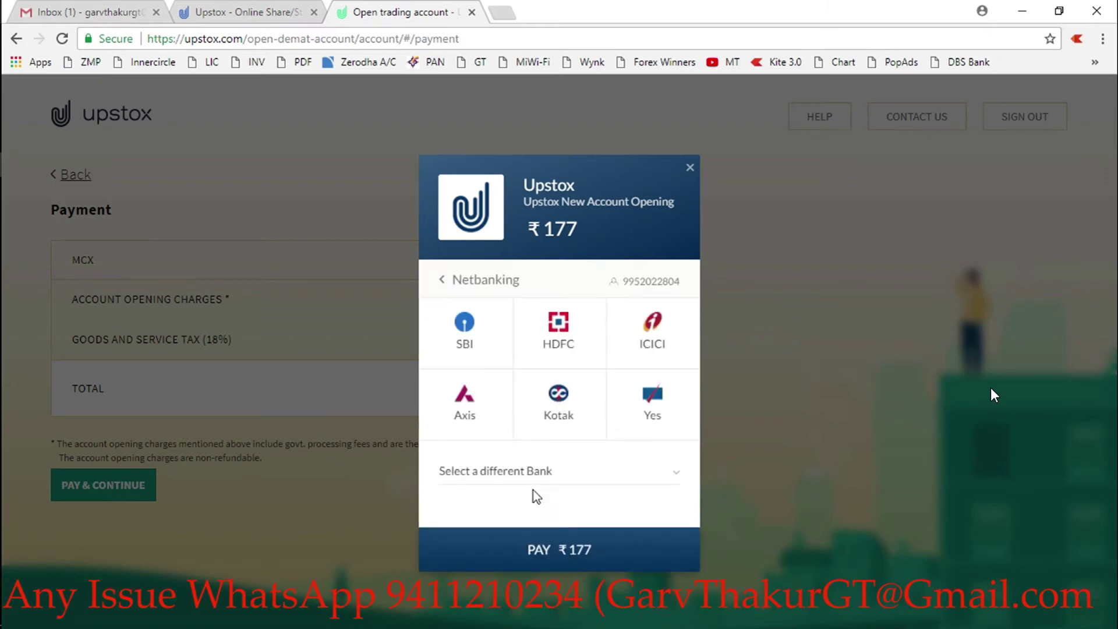
left_click(592, 470)
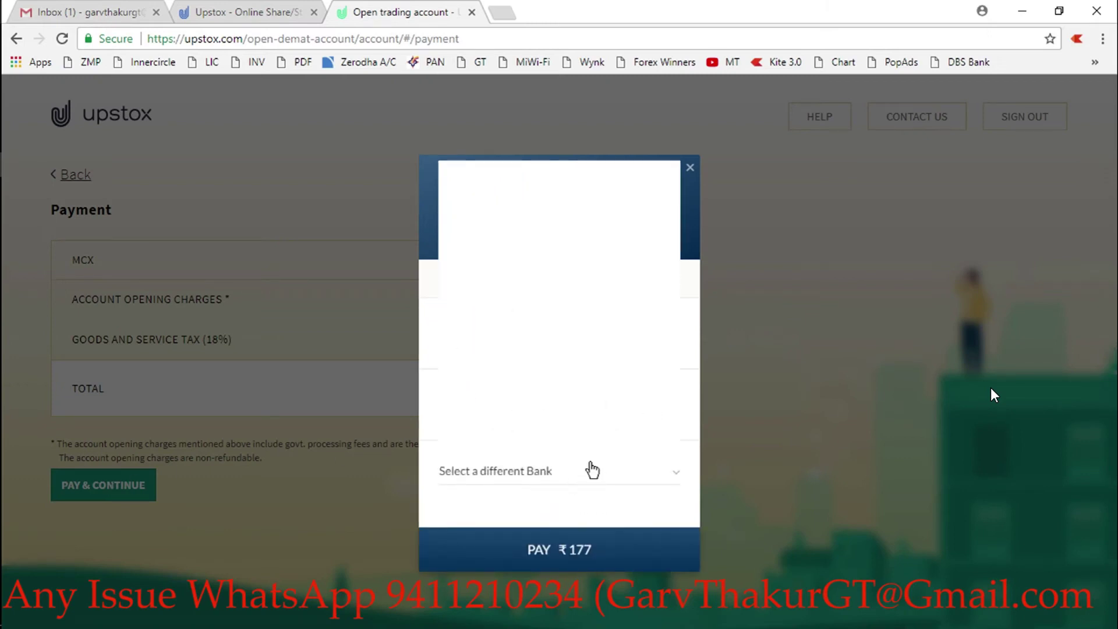
key("Down")
key("Down")
key("Down")
key("Down")
key("Down")
key("Down")
key("Down")
key("Down")
key("Down")
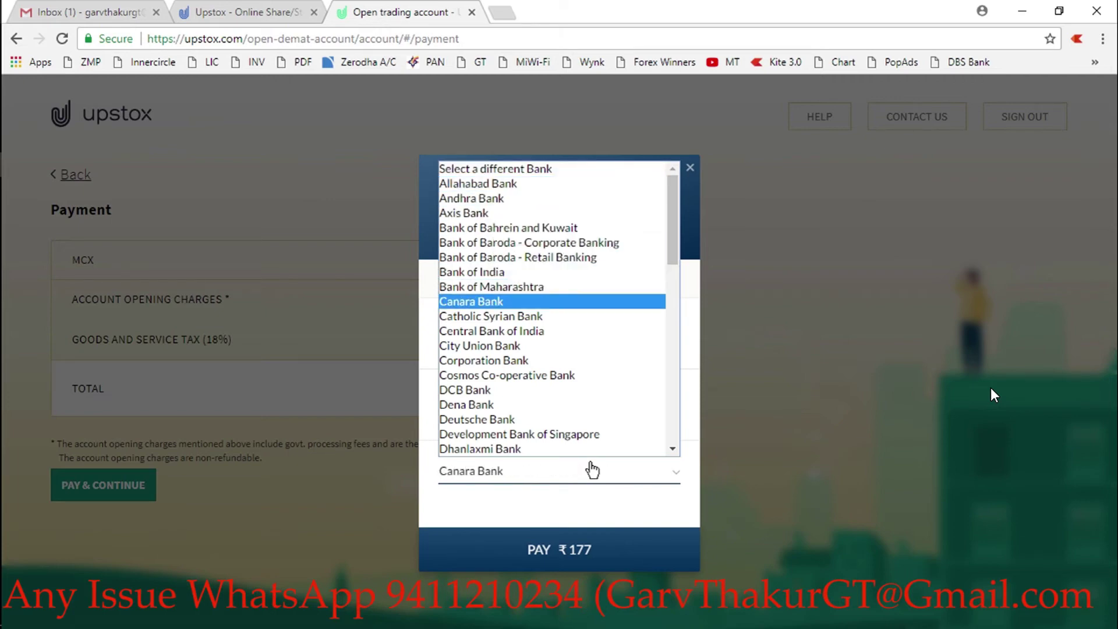
key("Return")
left_click(573, 555)
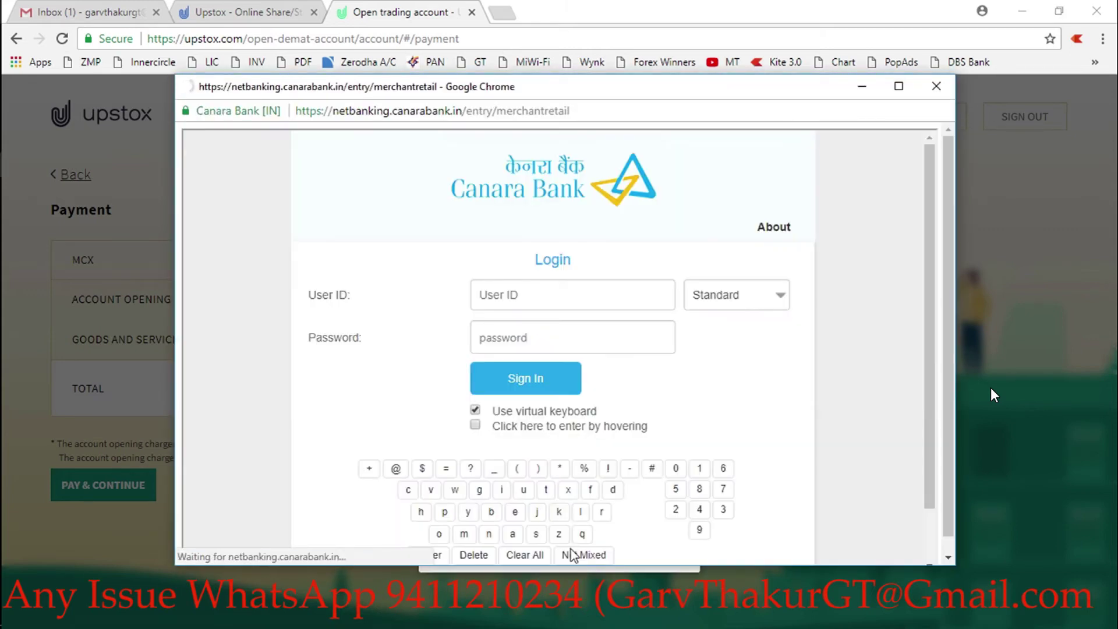
left_click(474, 291)
type("17")
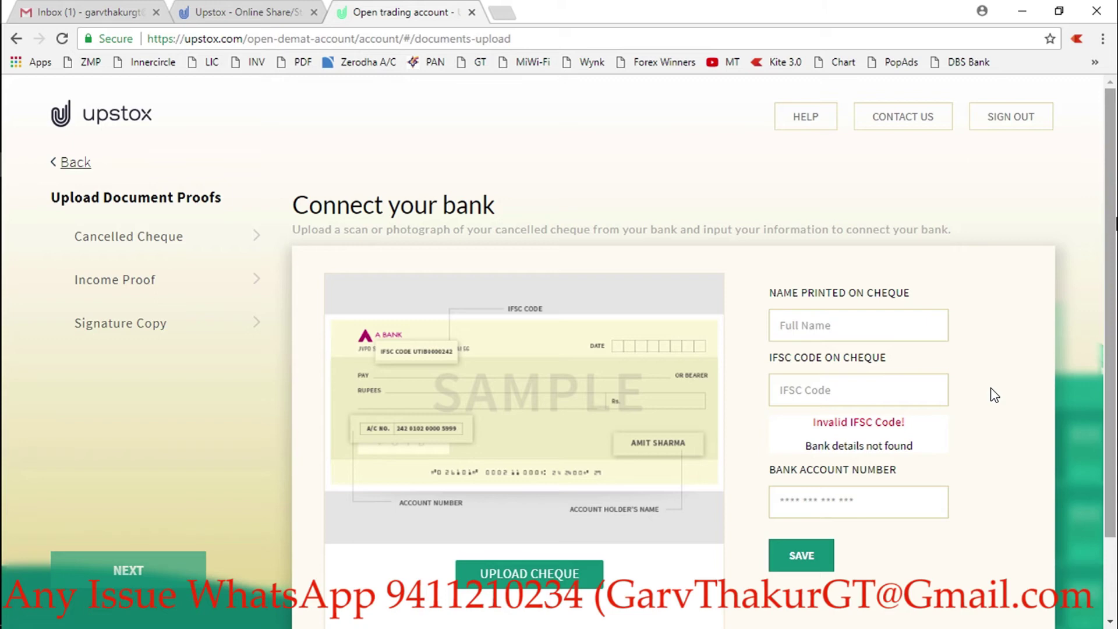
- Minimise the browser so the desktop and the Notepad applicant notes are showing
scroll(995, 396, "down", 1)
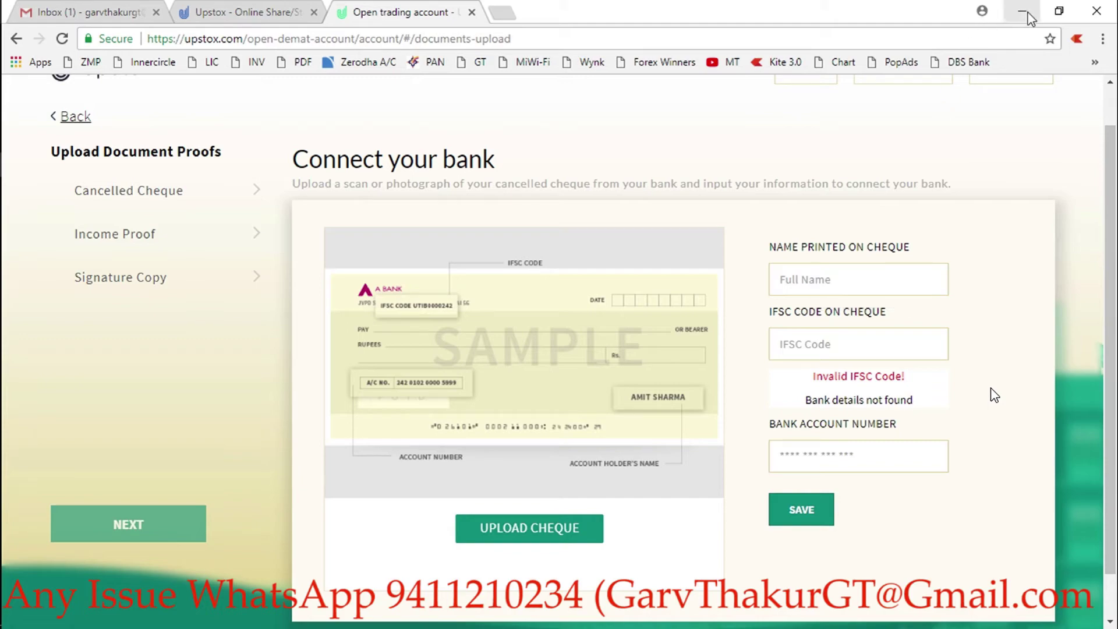
key("alt+Tab")
key("super+Home")
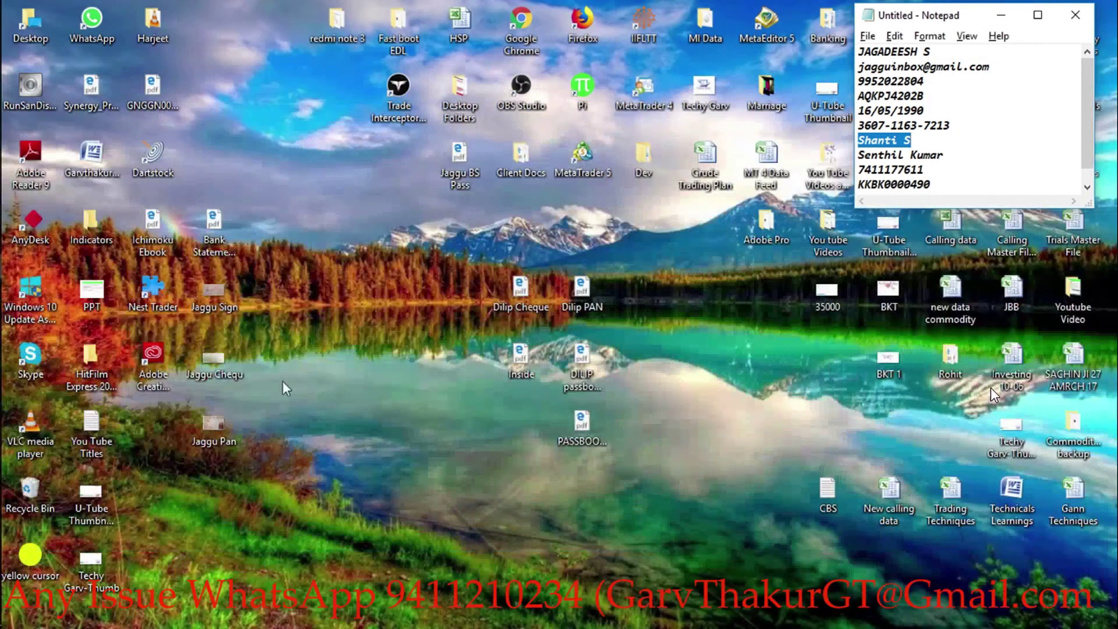
- Open the cancelled cheque photo in Photos, then return to the Connect your bank page
left_click(218, 361)
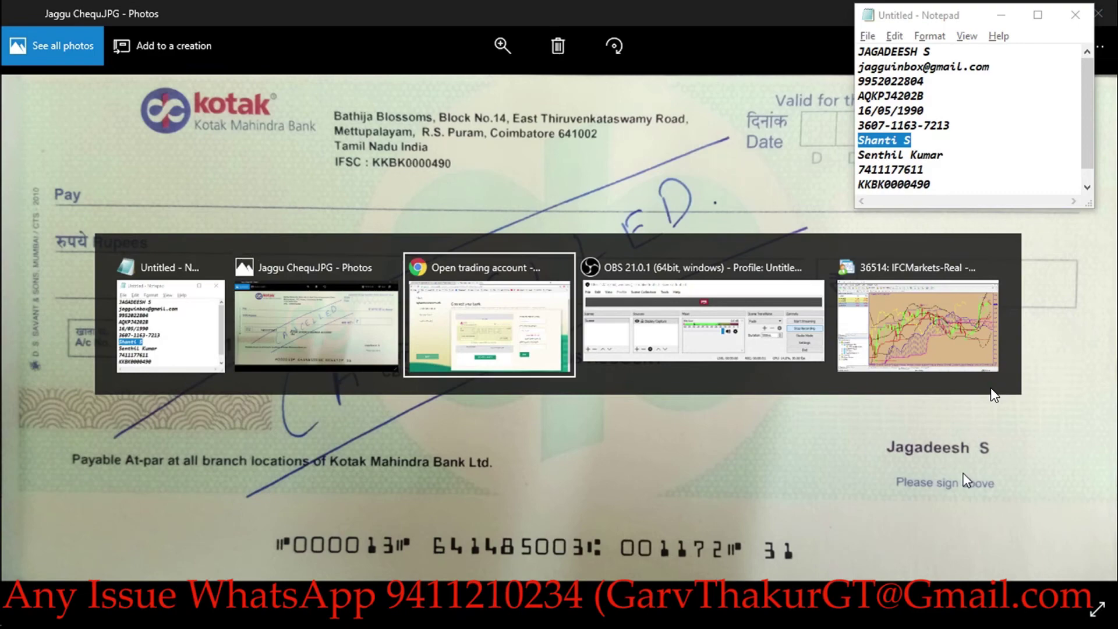
key("Escape")
key("alt+Tab")
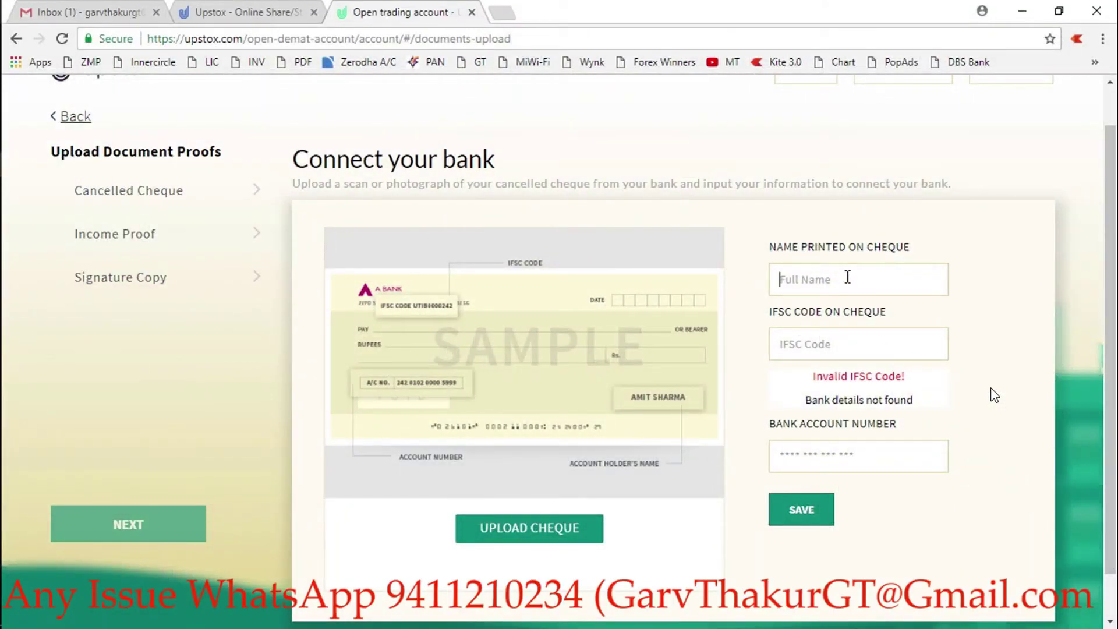
- Enter the account holder's name and copy the IFSC code from the notes
type("JAG")
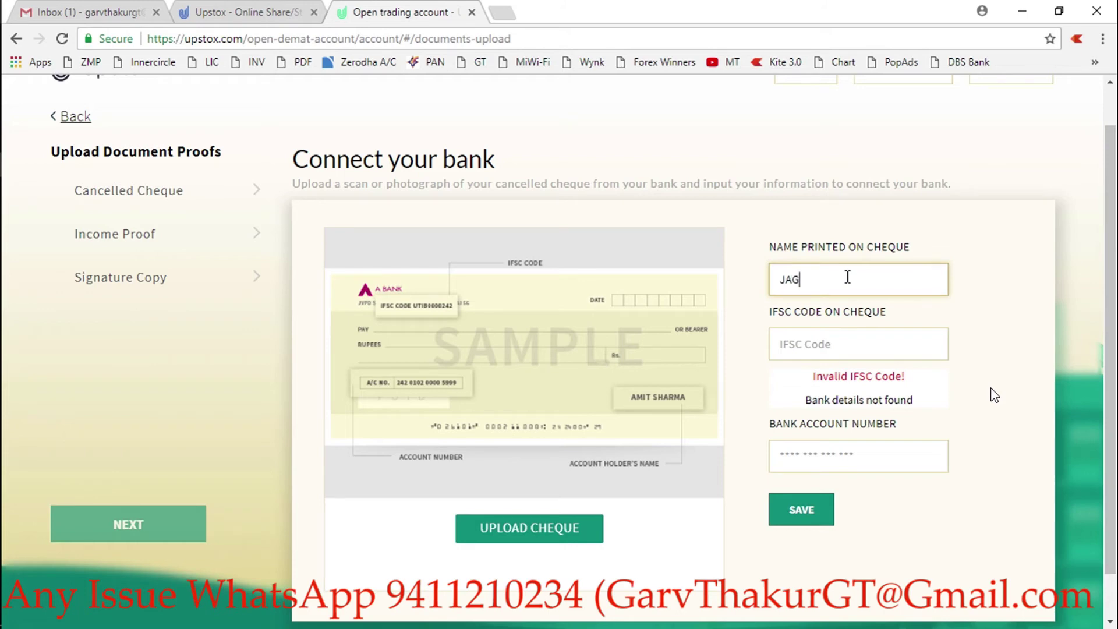
type("ADEESH S")
left_click(822, 339)
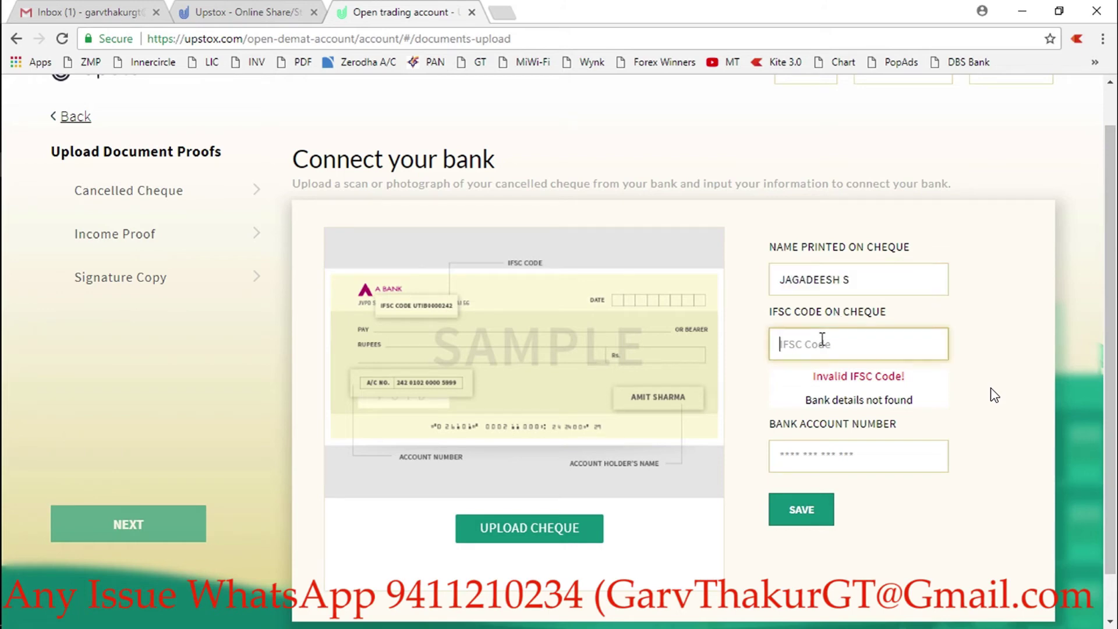
key("alt+Tab")
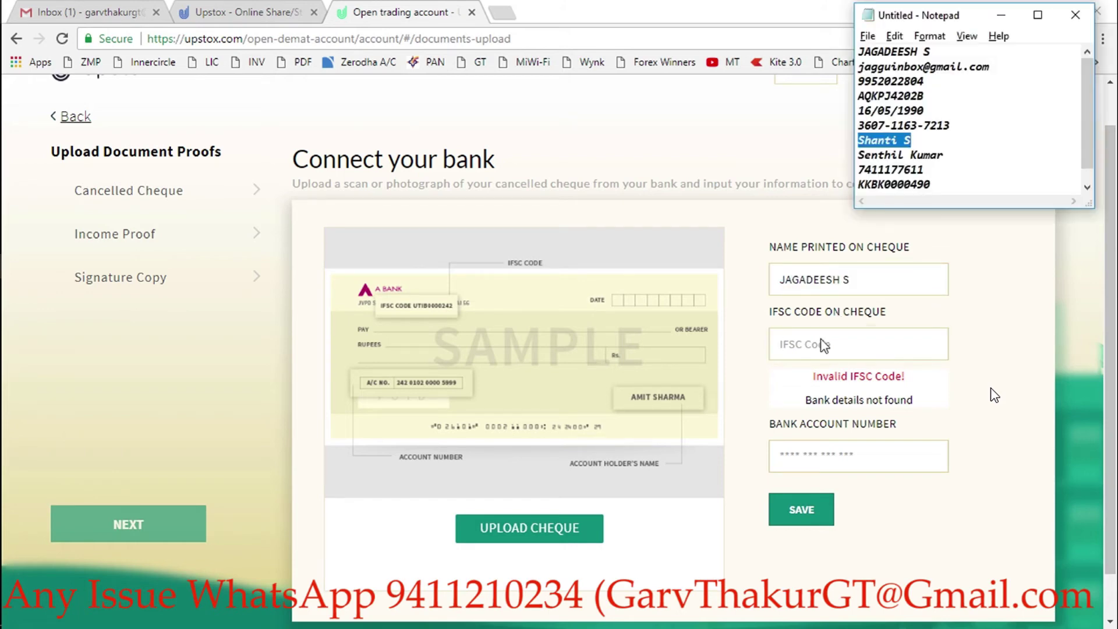
key("alt+Tab")
key("alt+Tab")
left_click_drag(932, 184, 850, 184)
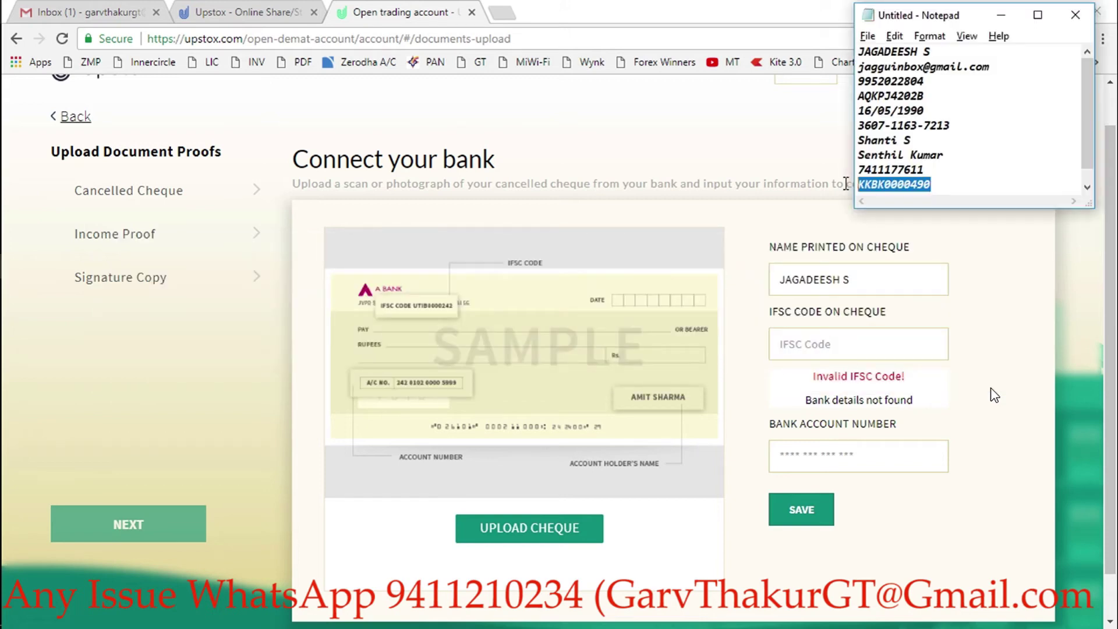
left_click(806, 343)
left_click(806, 344)
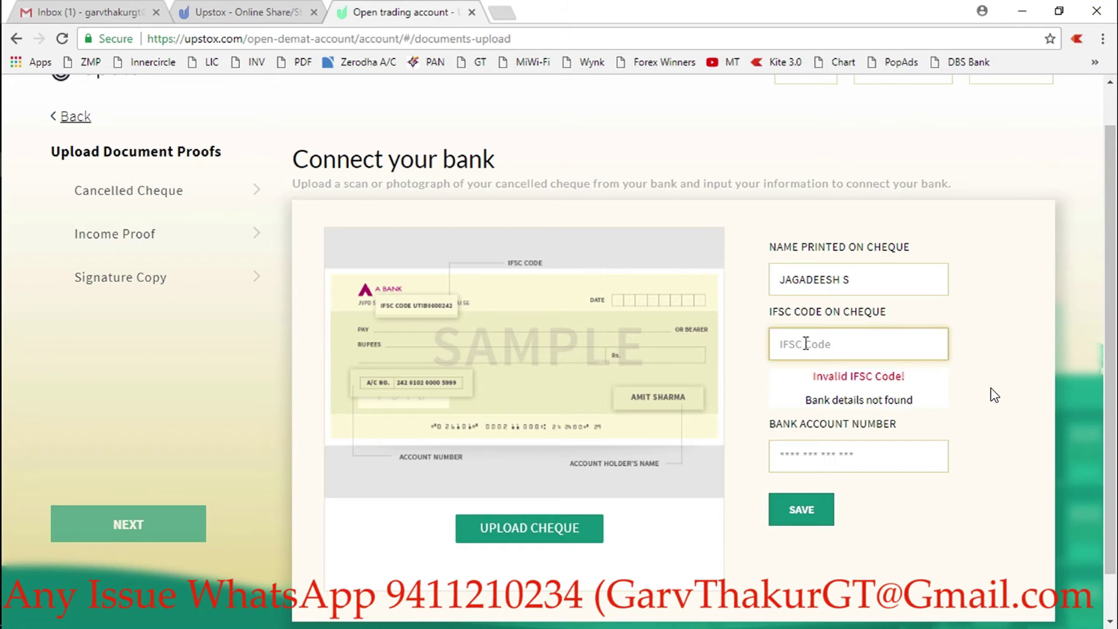
key("alt+Tab")
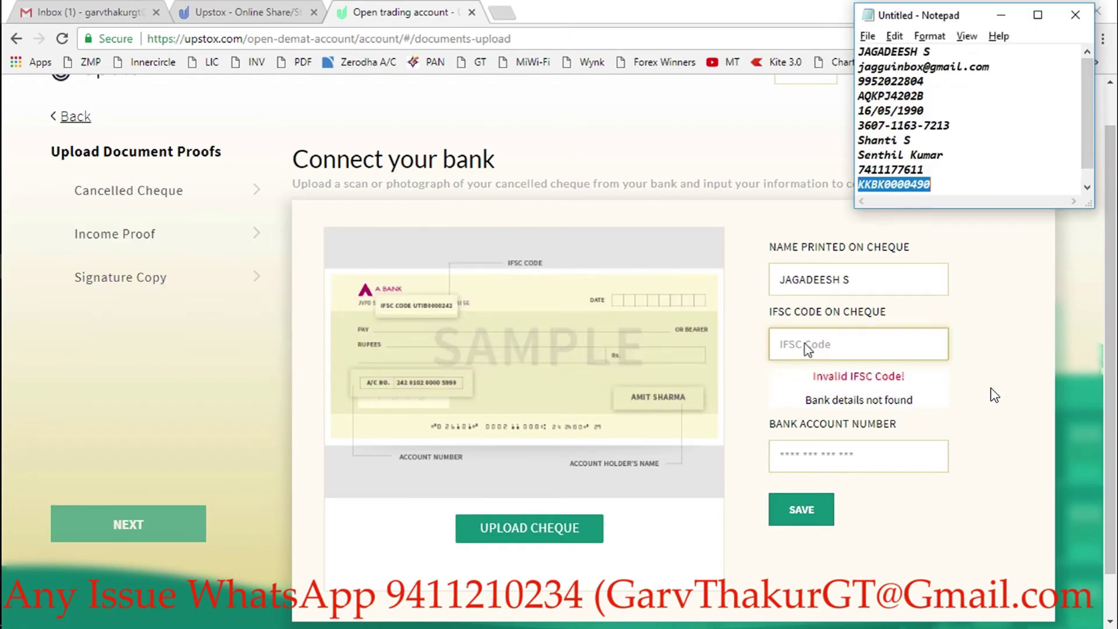
left_click(806, 345)
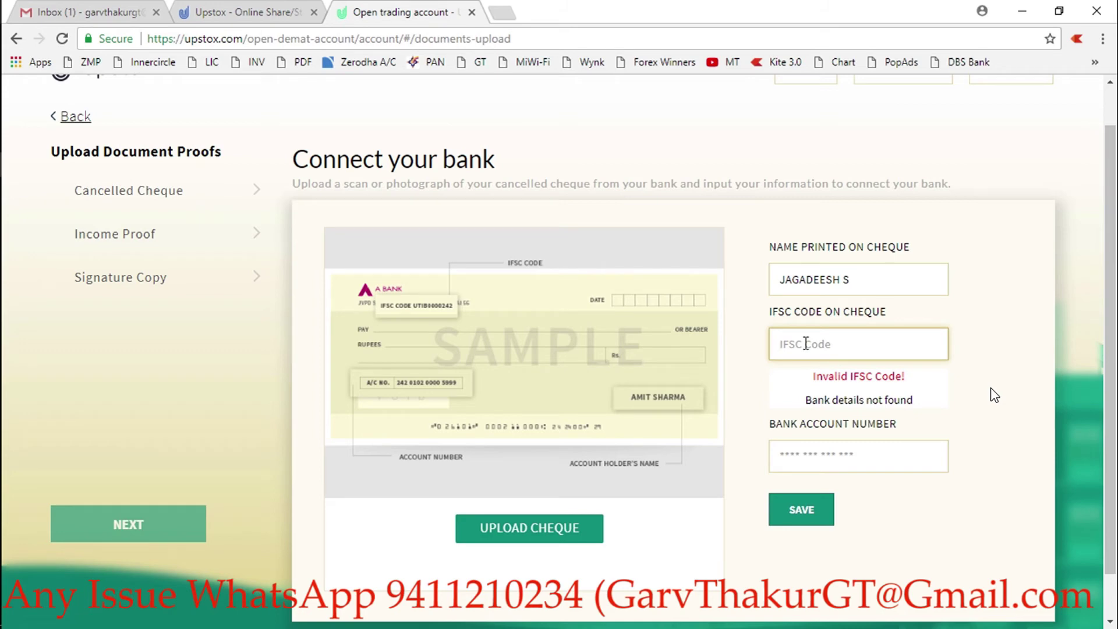
- Fill in the IFSC code KKBK0000490
type("K")
key("BackSpace")
type("KKBK")
key("alt+Tab")
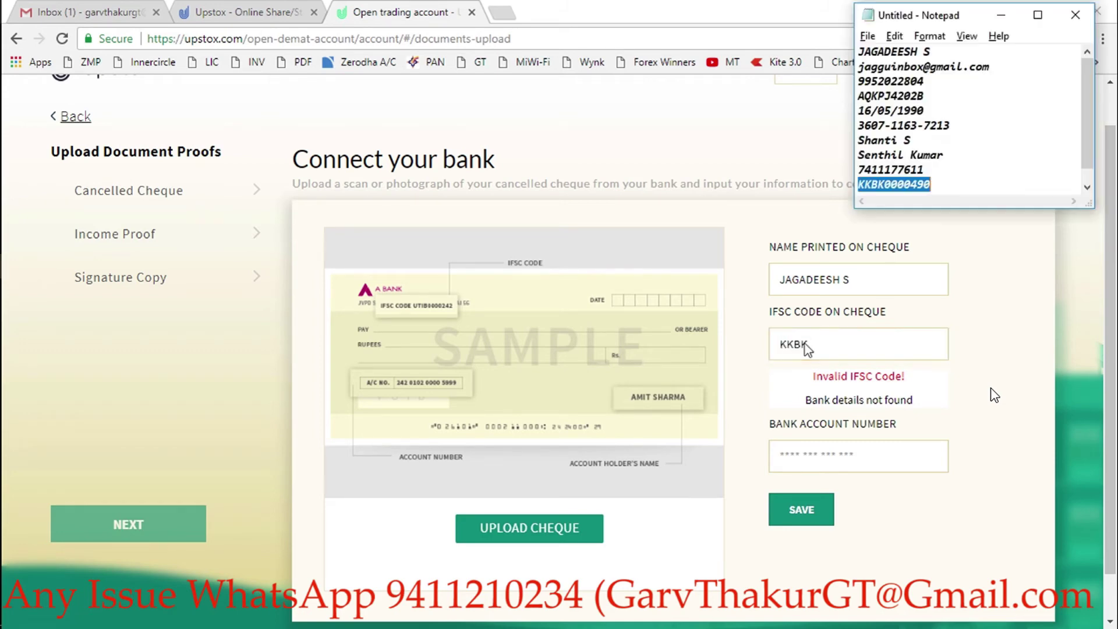
key("alt+Tab")
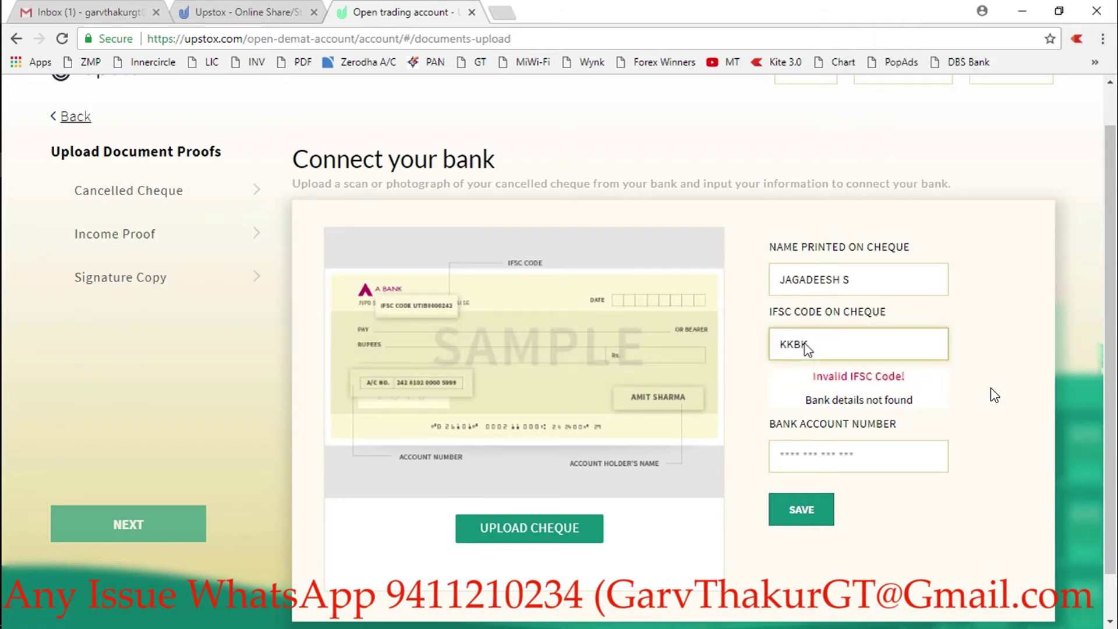
type("0000490")
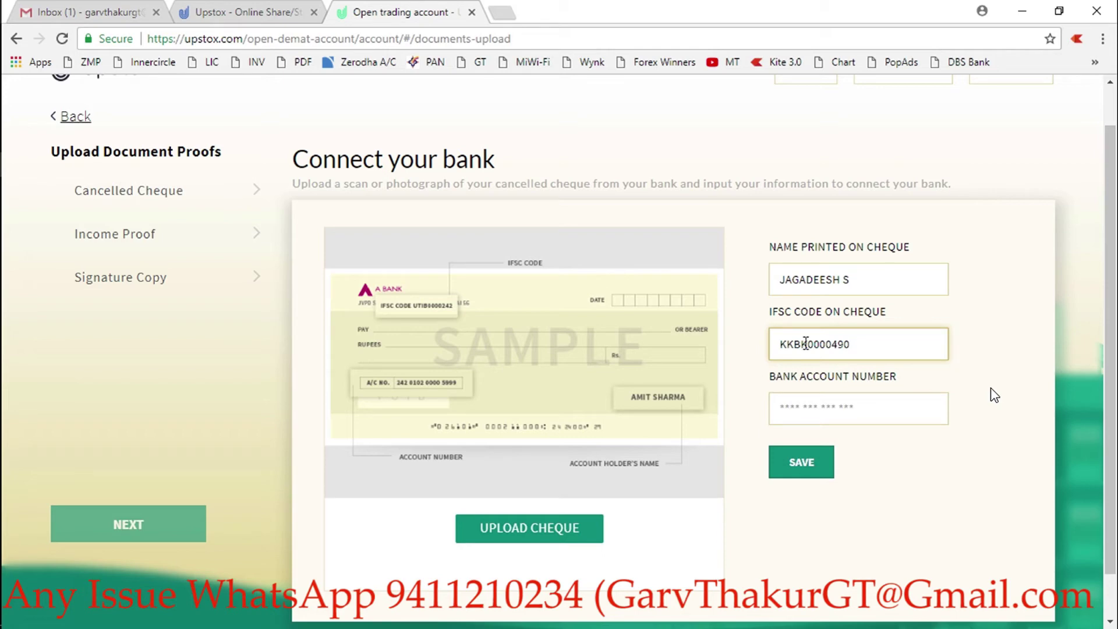
- Enter the bank account number and verify it against the notes and cheque photo
left_click(805, 405)
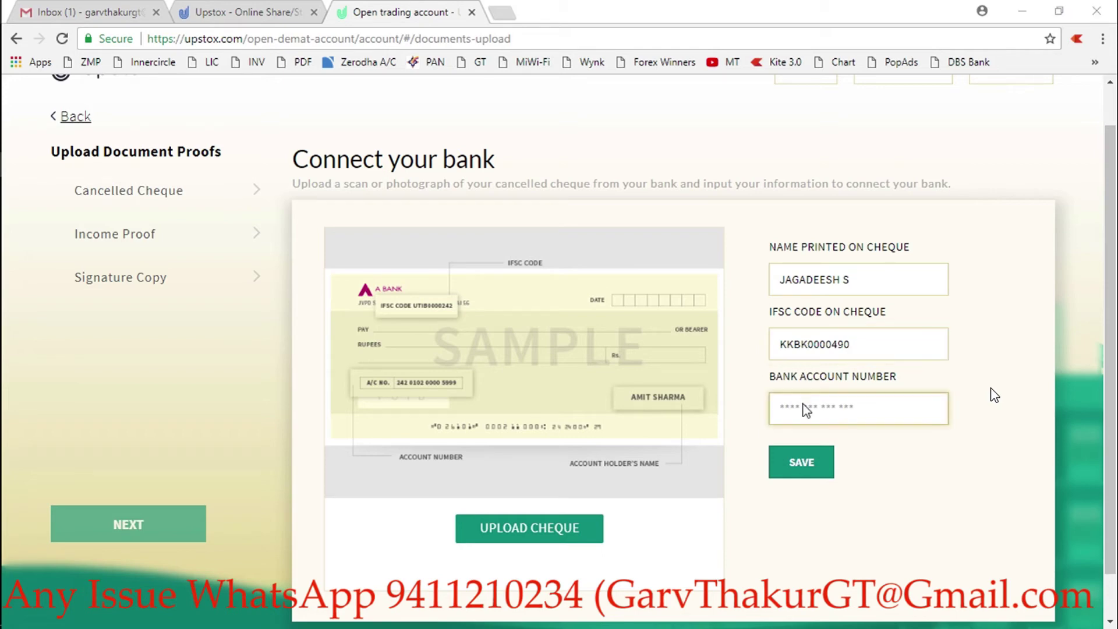
key("alt+Tab")
key("alt+Tab")
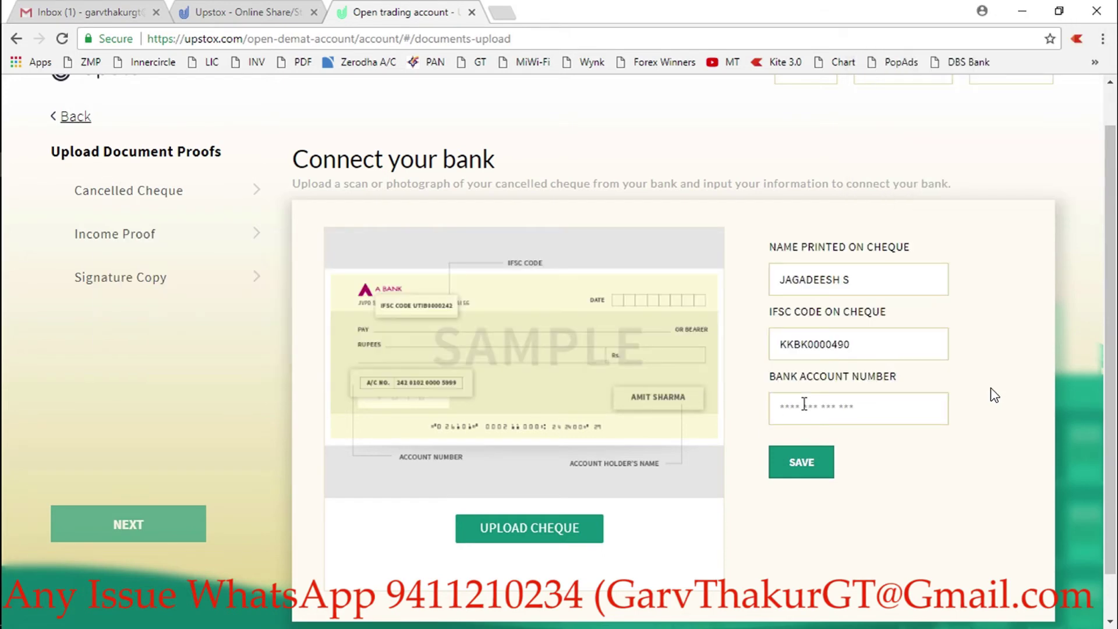
type("74")
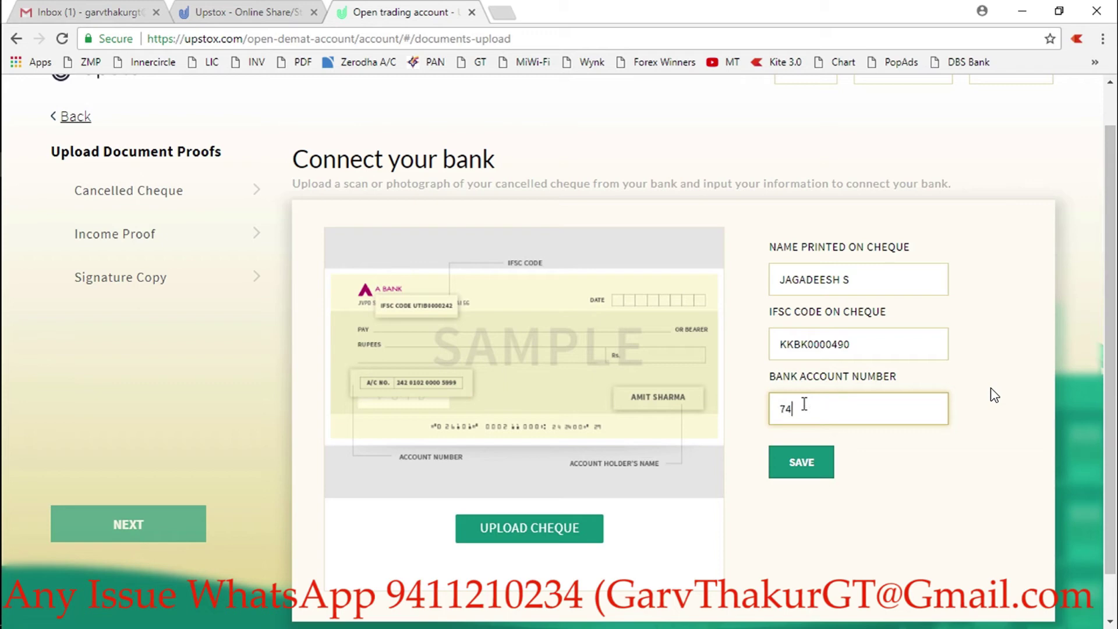
type("11")
key("alt+Tab")
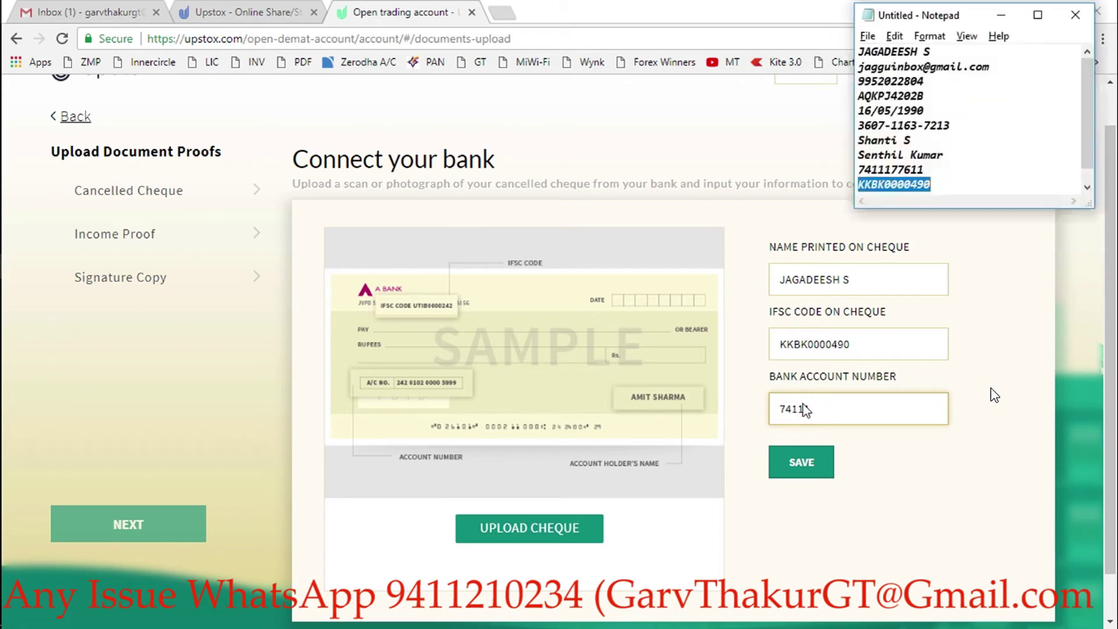
key("alt+Tab")
key("Tab")
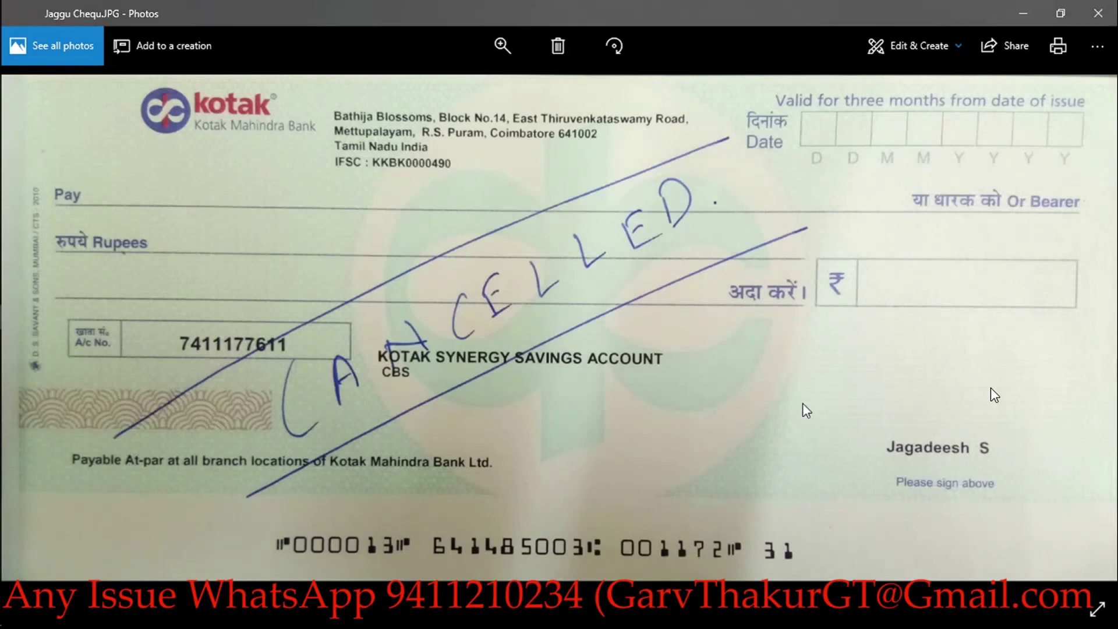
key("alt+Tab")
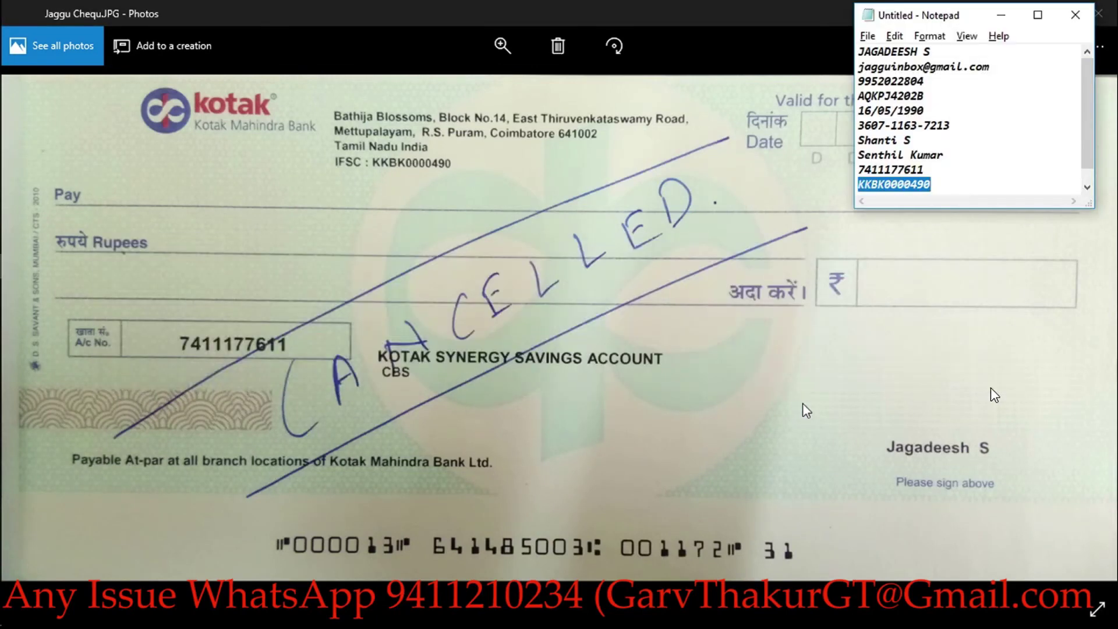
key("alt+Tab")
key("alt+Tab")
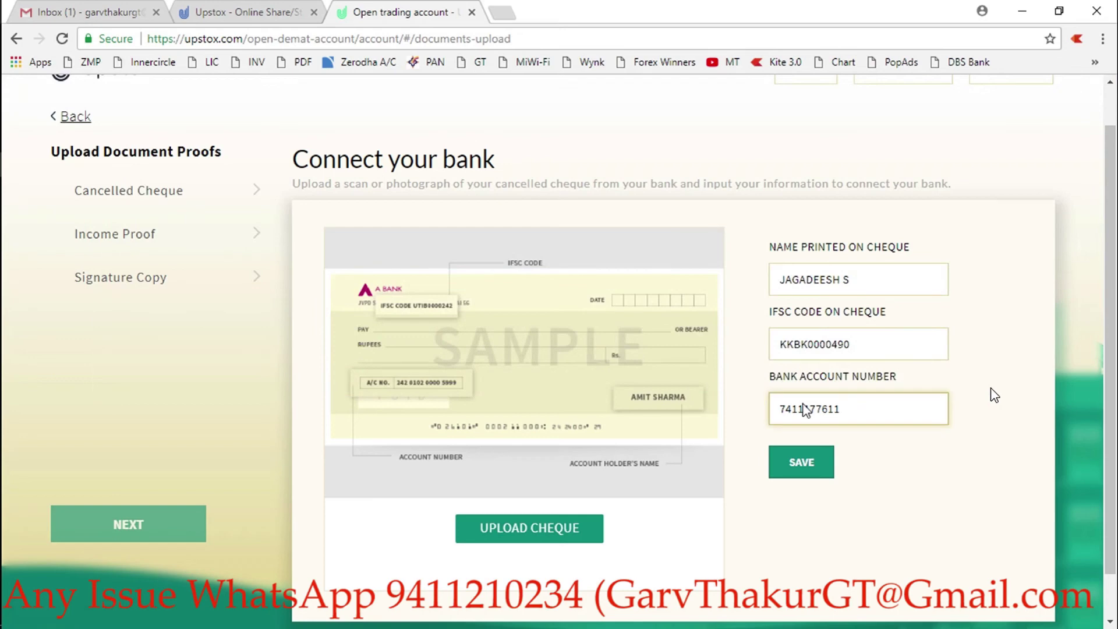
- Upload the cancelled cheque JPG via UPLOAD CHEQUE
left_click(511, 527)
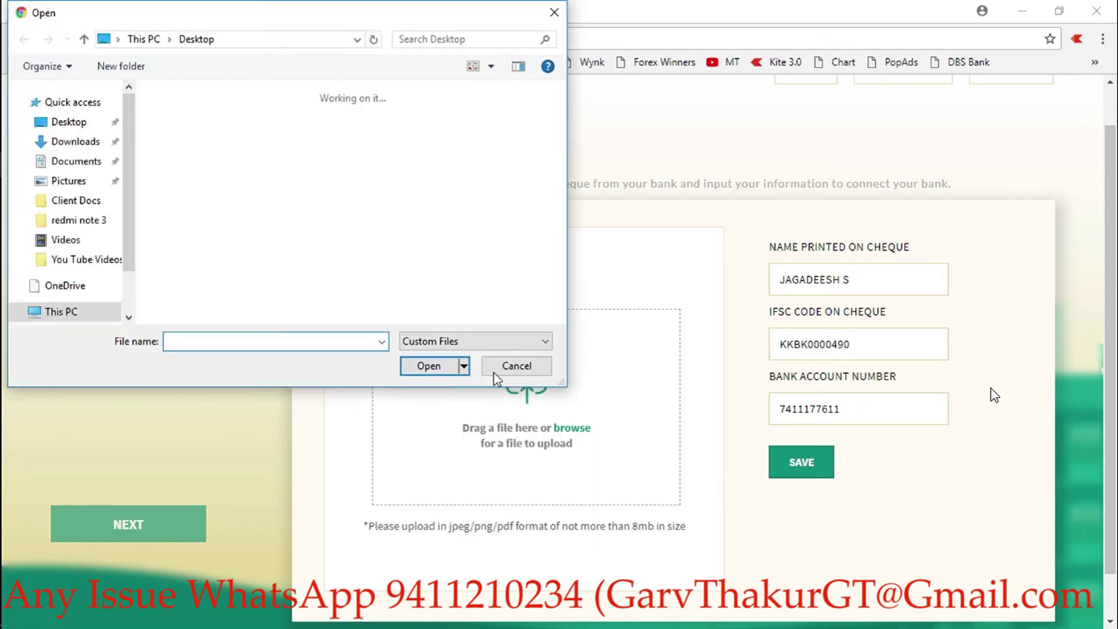
type("C")
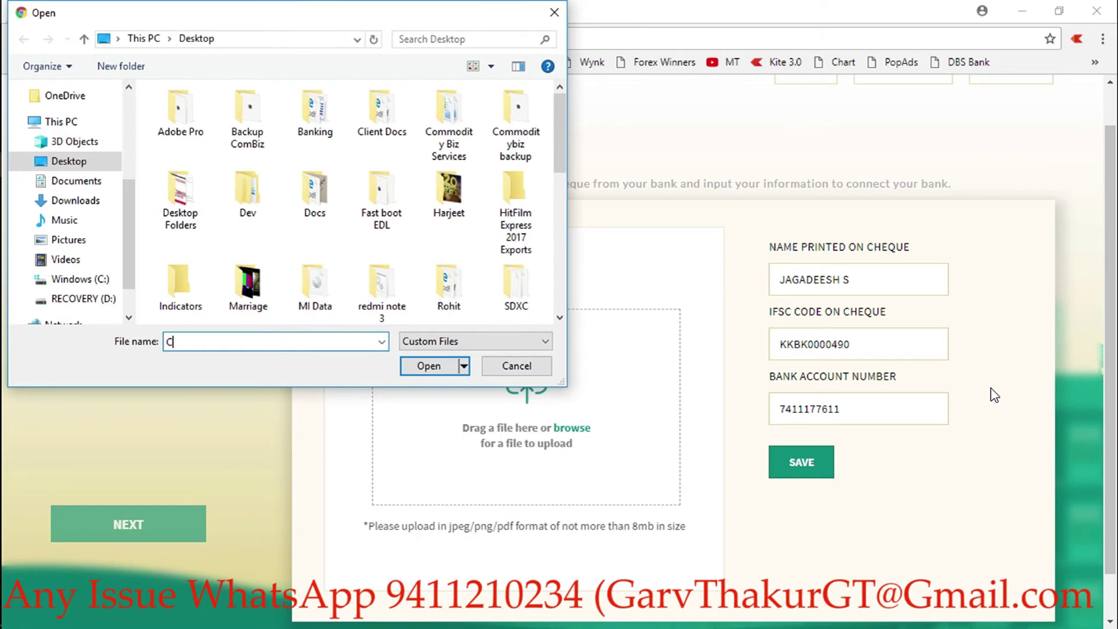
type("H")
key("BackSpace")
key("BackSpace")
type("CH")
key("BackSpace")
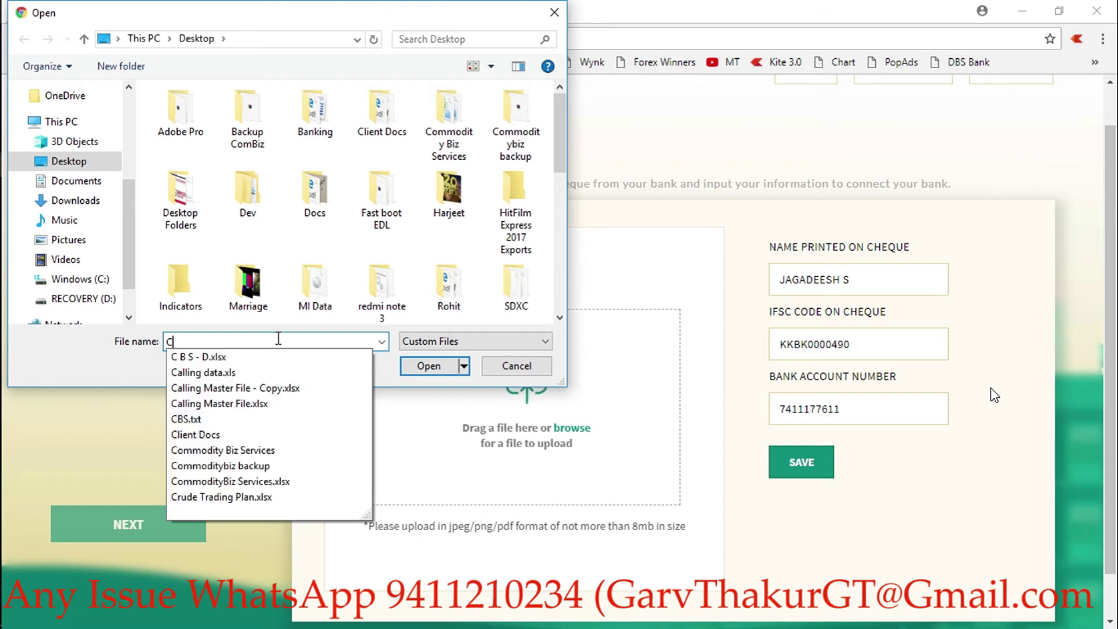
key("BackSpace")
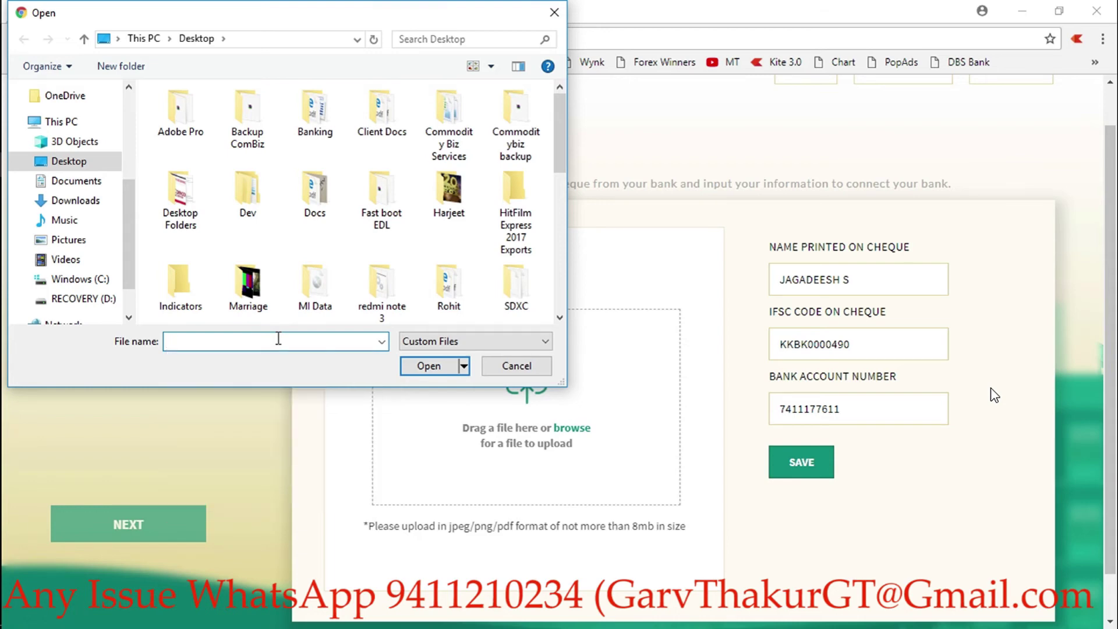
type("ja")
key("Down")
key("Down")
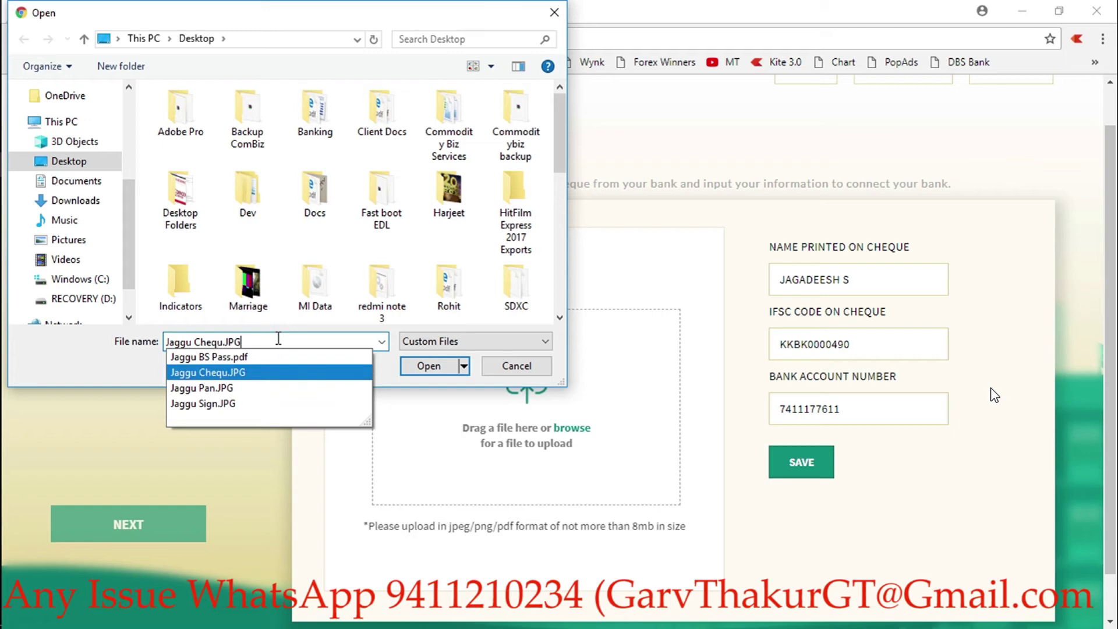
key("Return")
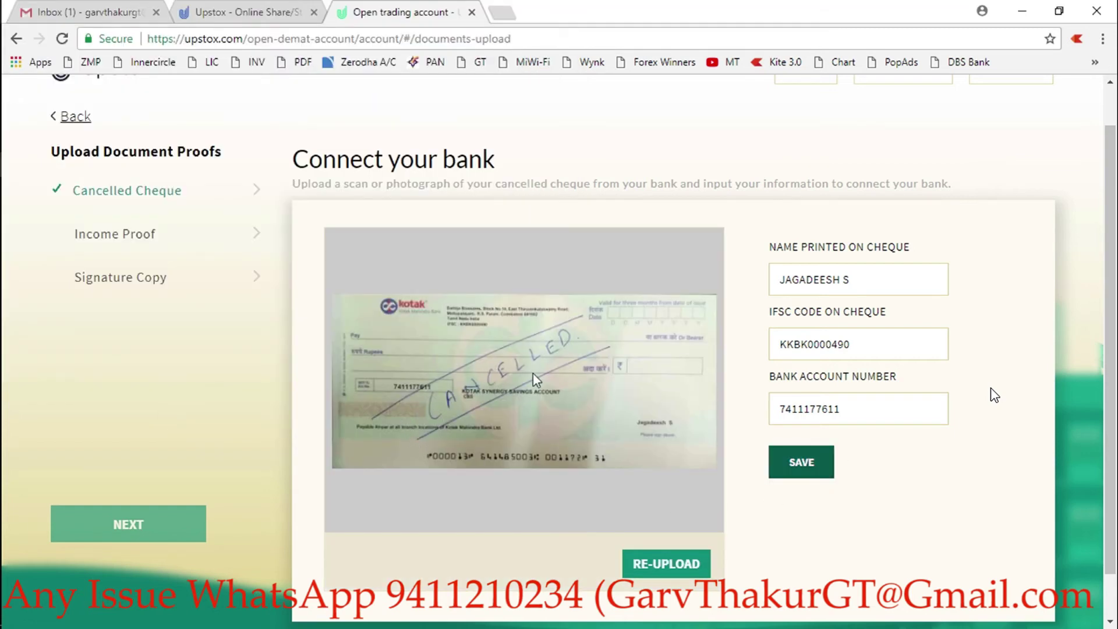
- Save the bank details with the attached cheque
left_click(807, 465)
left_click(820, 470)
scroll(559, 350, "down", 1)
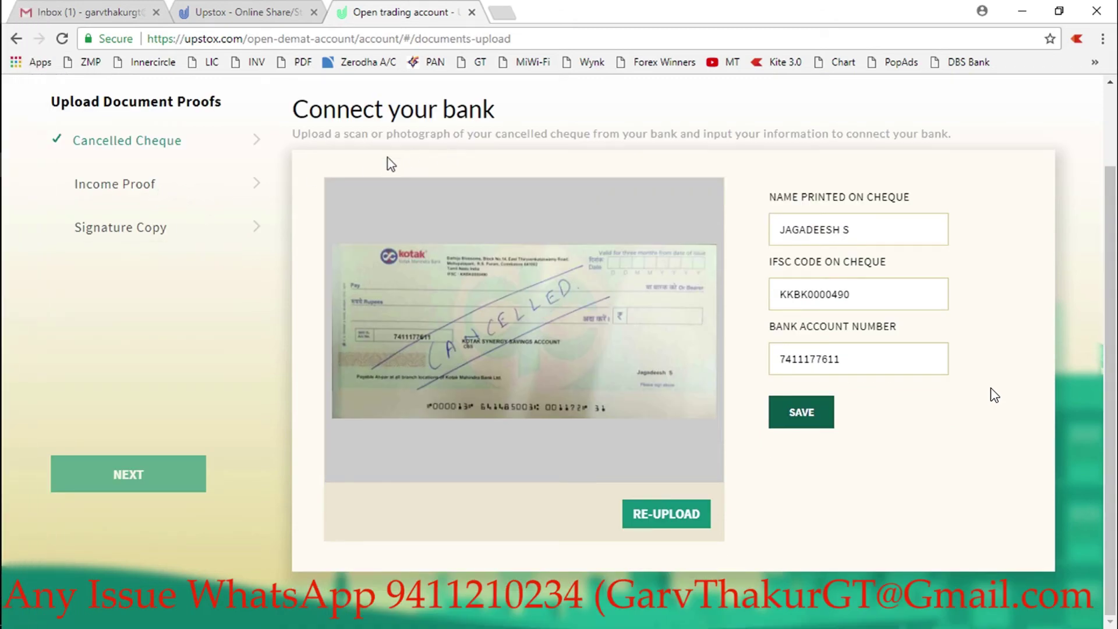
- Choose Bank Statement Of Last 3 Months, upload the bank statement PDF and save it
left_click(812, 417)
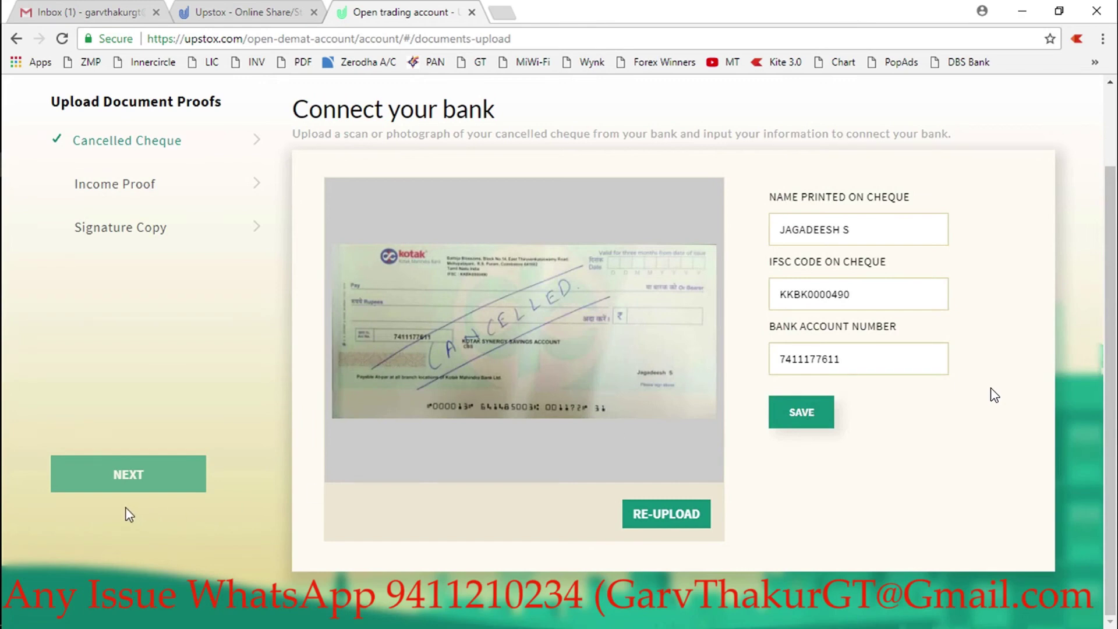
left_click(111, 185)
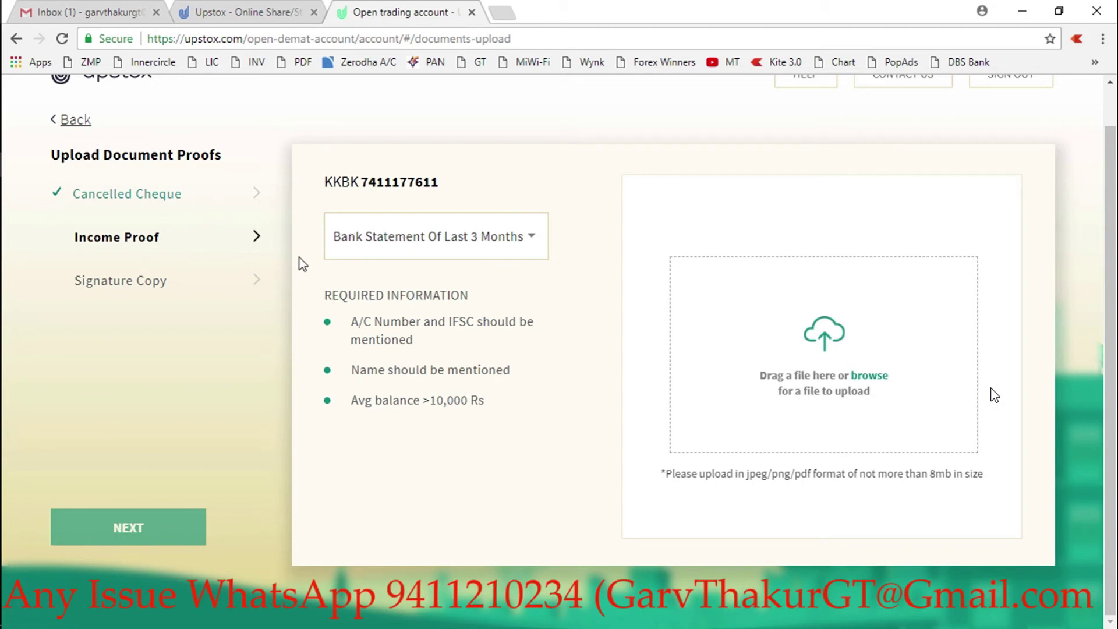
left_click(450, 235)
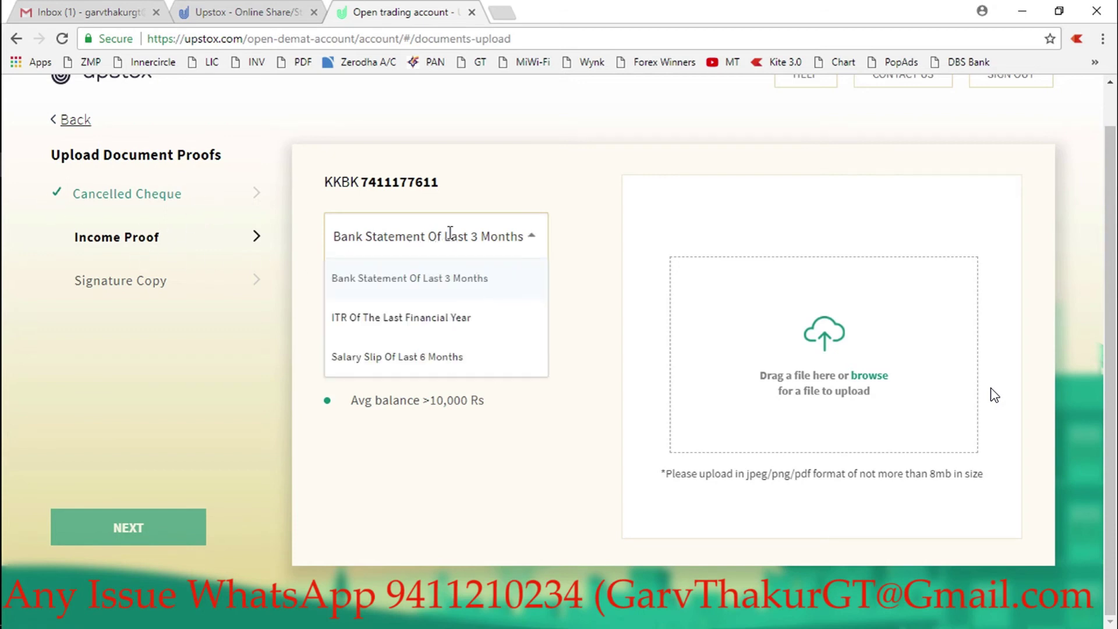
left_click(441, 290)
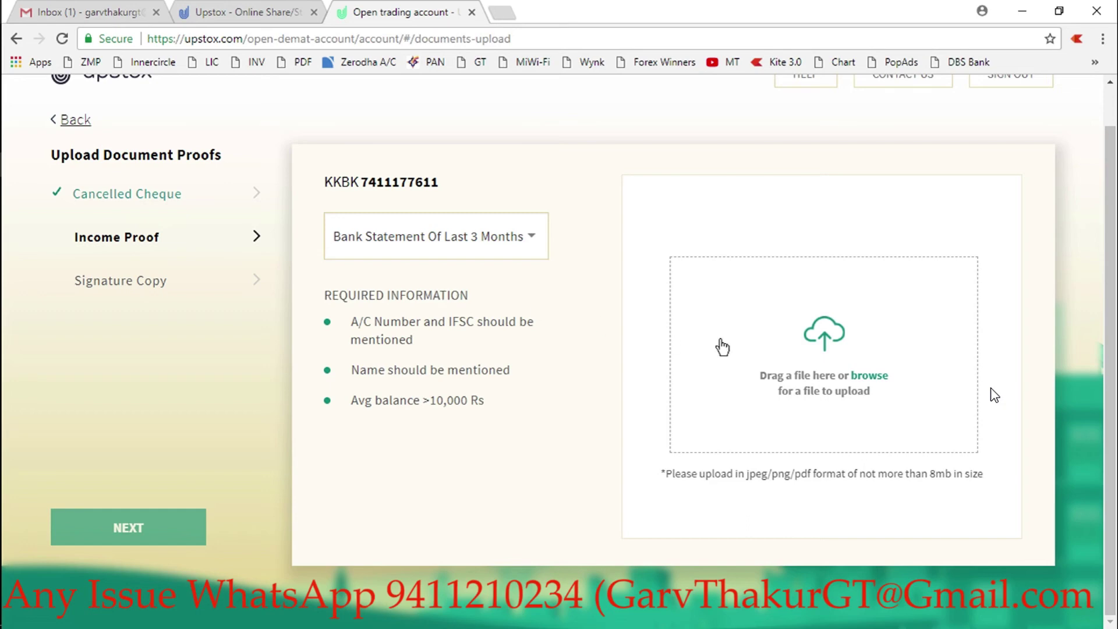
left_click(846, 348)
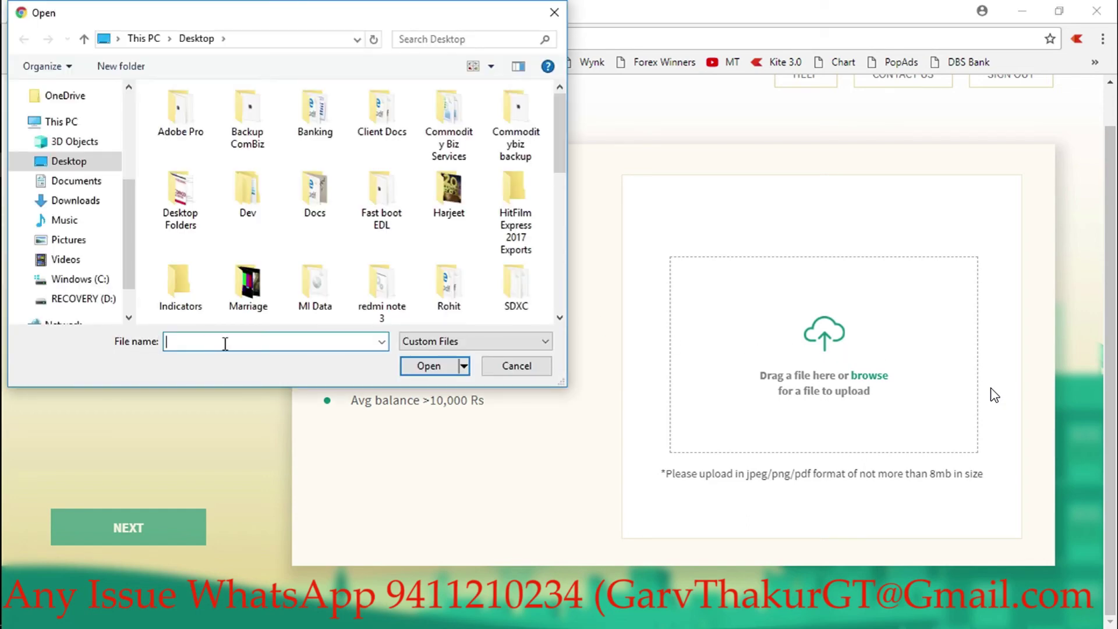
type("ja")
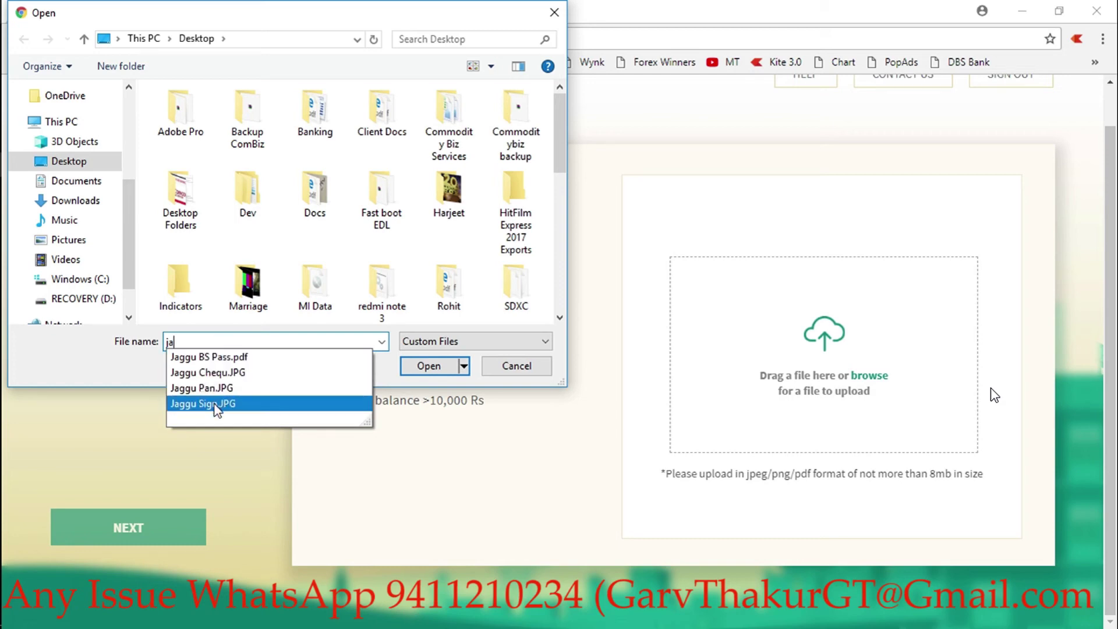
key("BackSpace")
key("BackSpace")
type("bank")
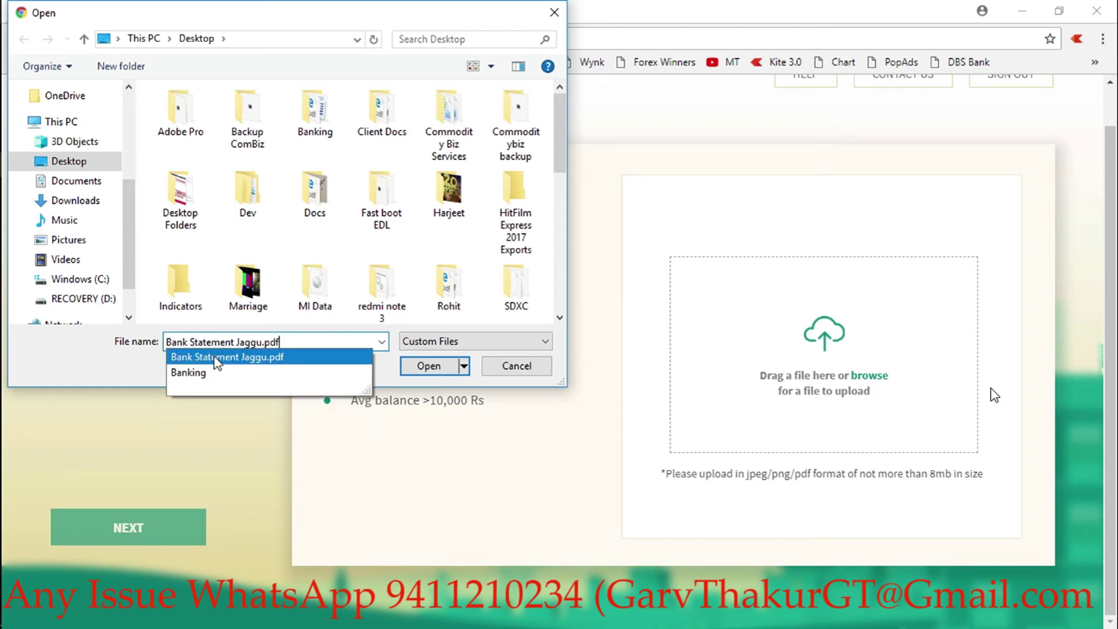
left_click(217, 356)
key("Return")
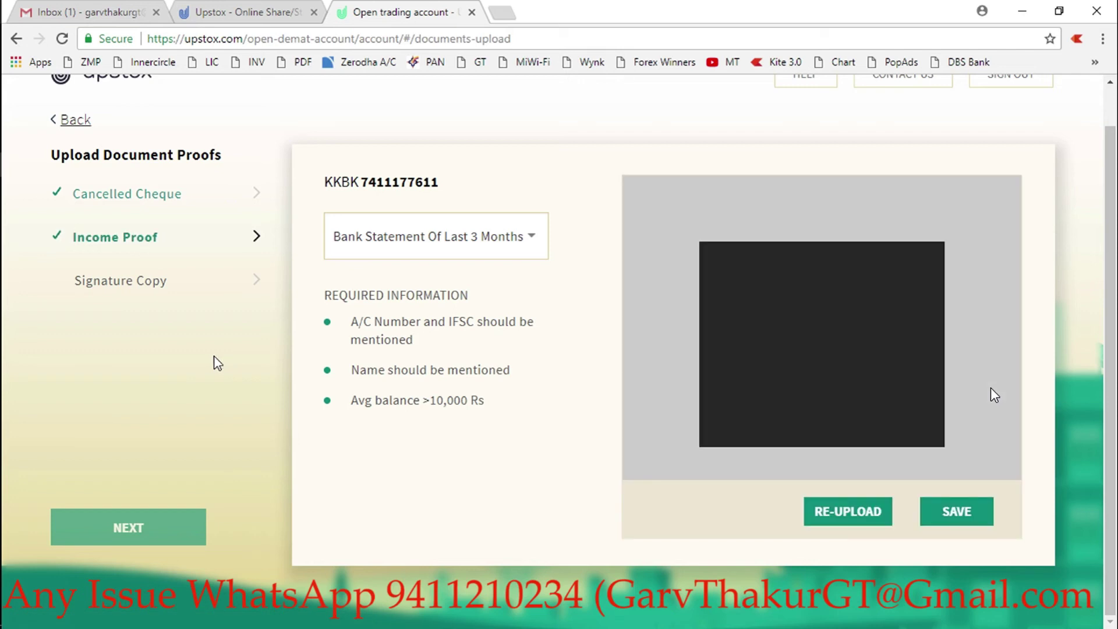
left_click(957, 511)
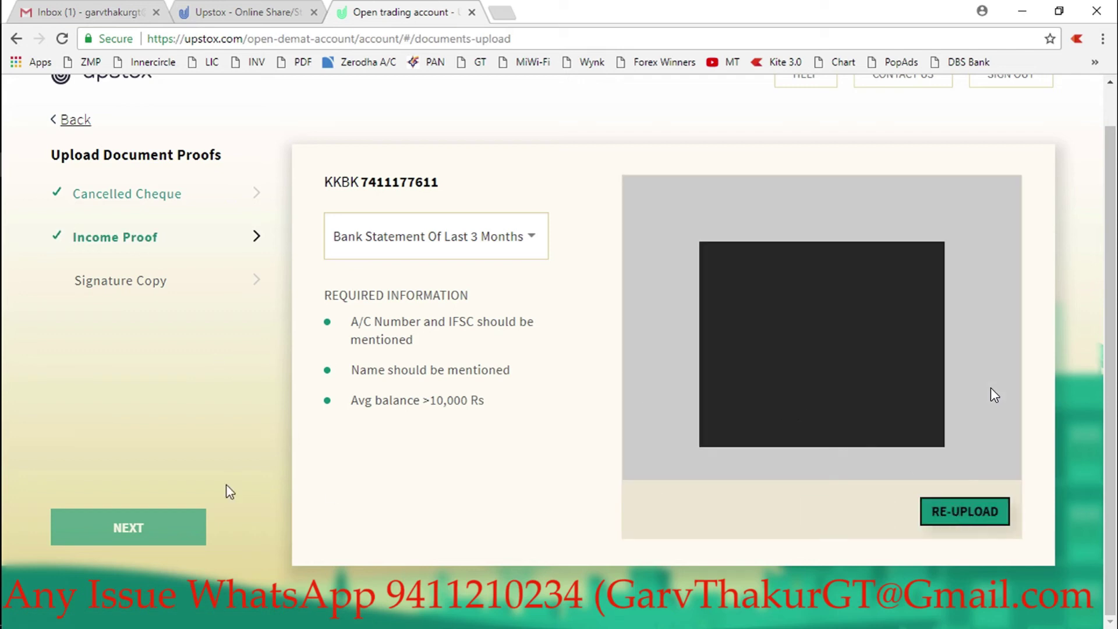
- Upload and save the signature JPG under Signature Copy, then proceed to pricing
left_click(113, 284)
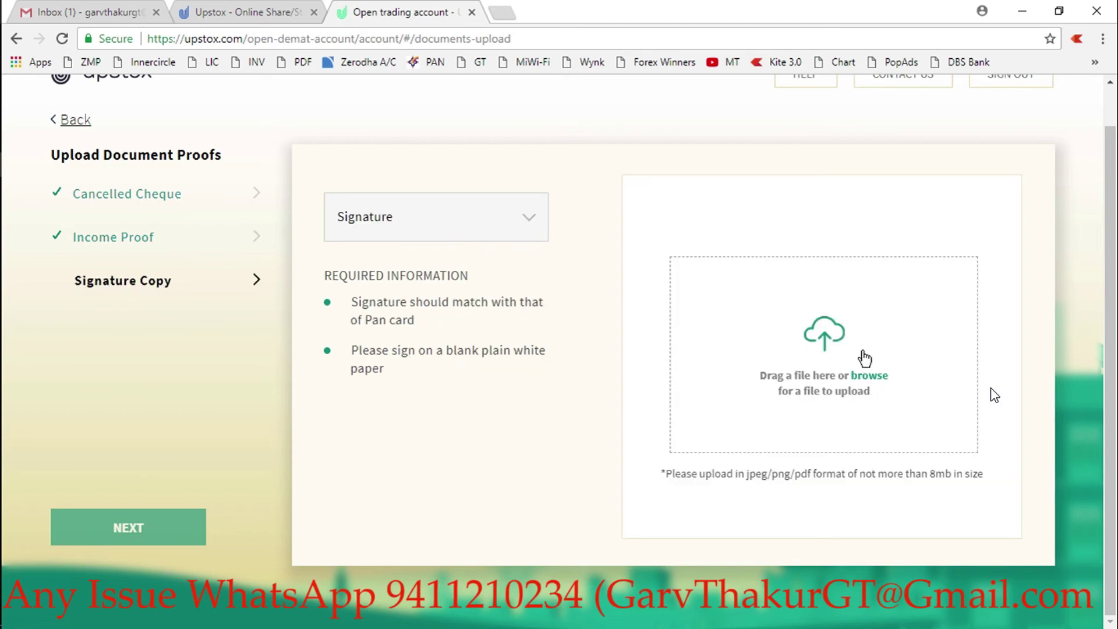
left_click(831, 348)
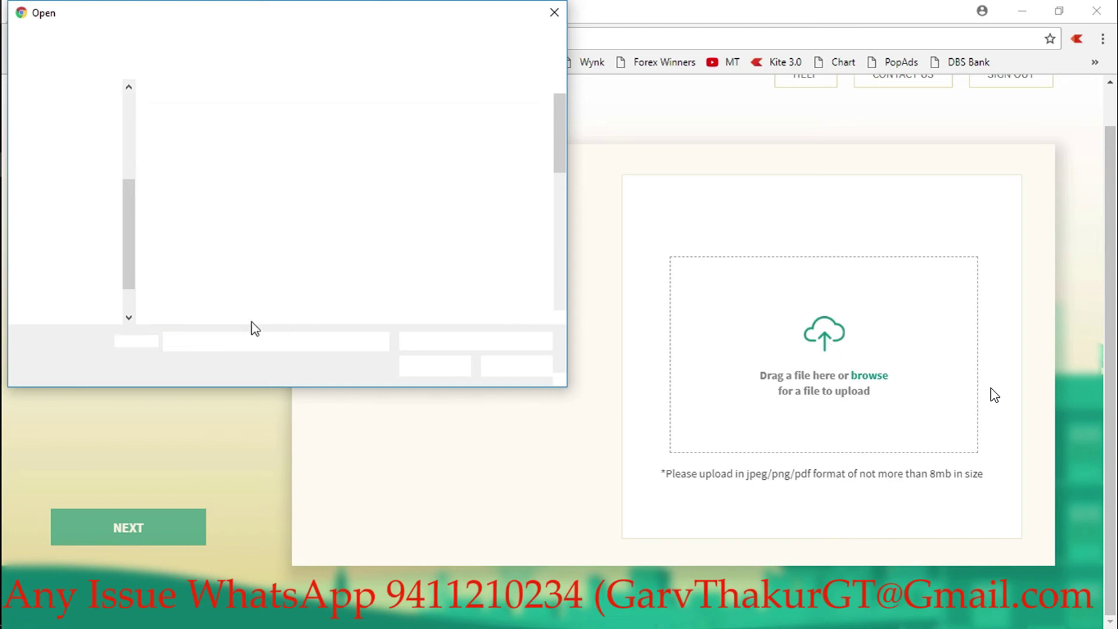
type("ja")
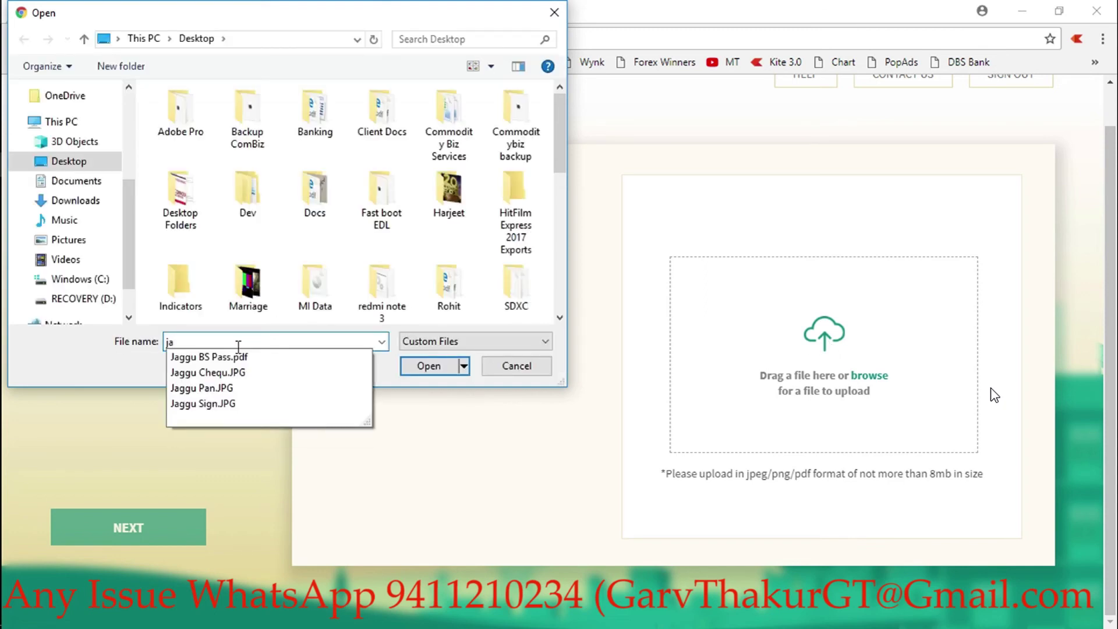
key("Down")
key("Down")
key("Down")
key("Down")
key("Down")
key("Up")
key("Return")
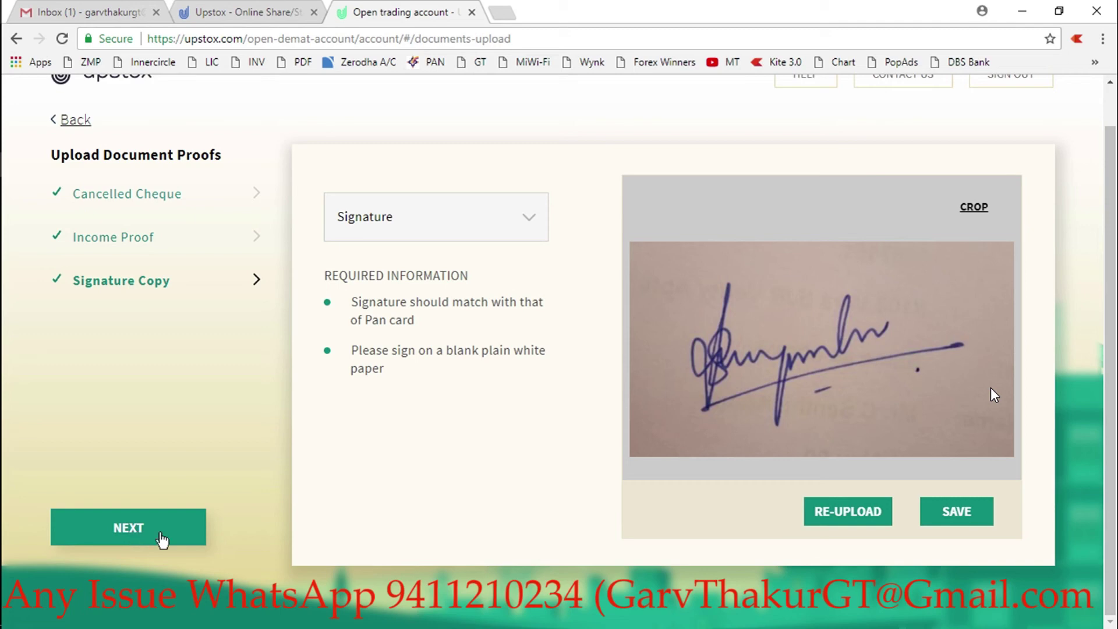
left_click(973, 521)
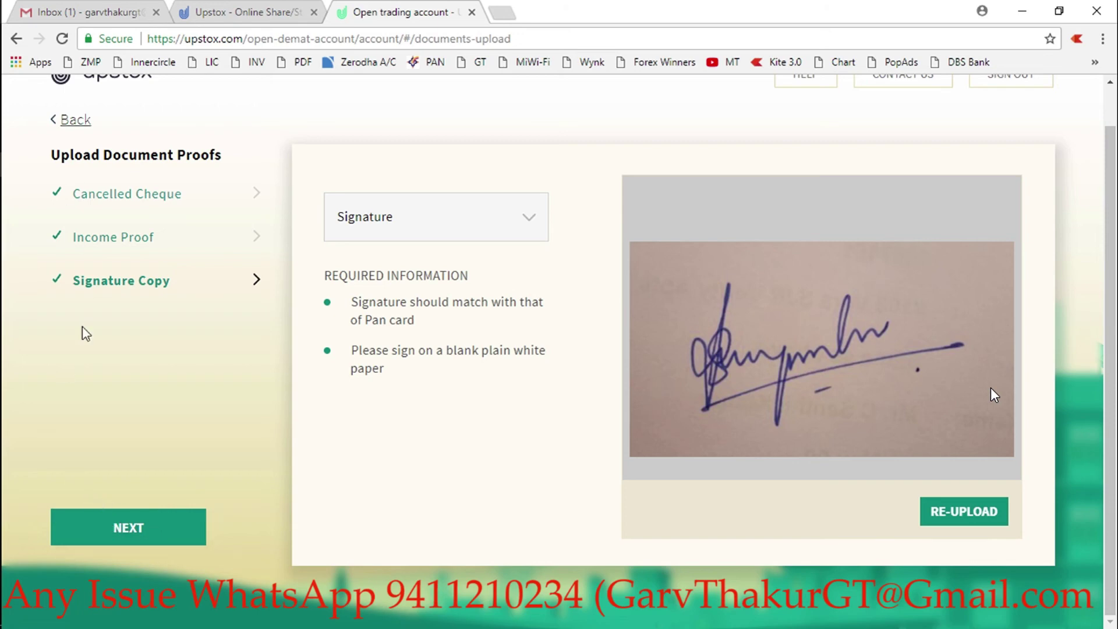
left_click(131, 529)
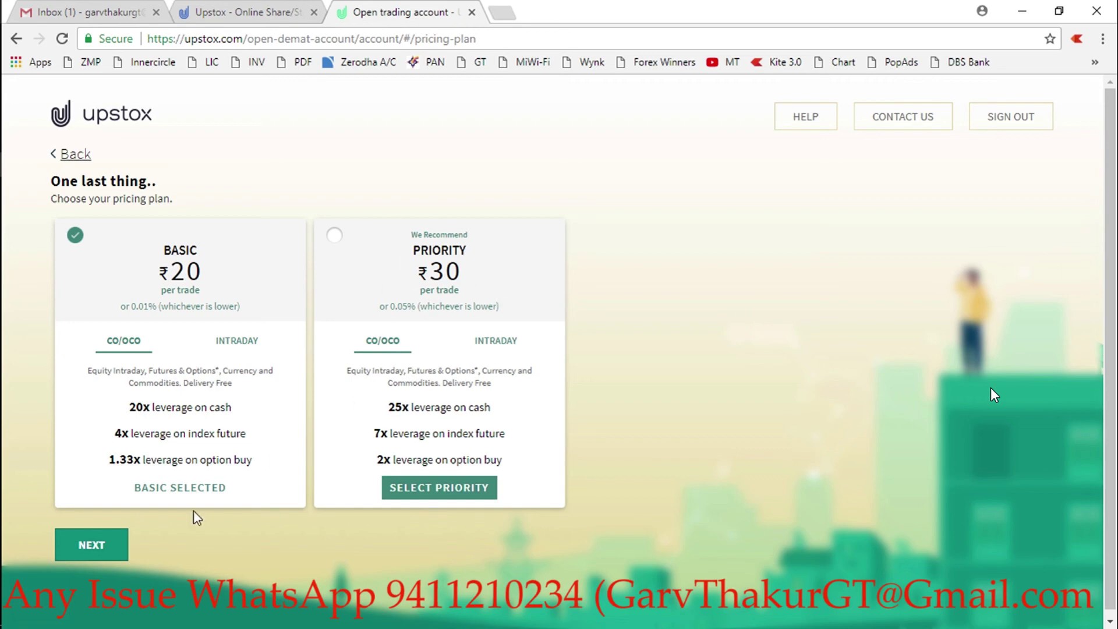
- Keep the BASIC ₹20-per-trade plan and continue to the Review Form
left_click(93, 546)
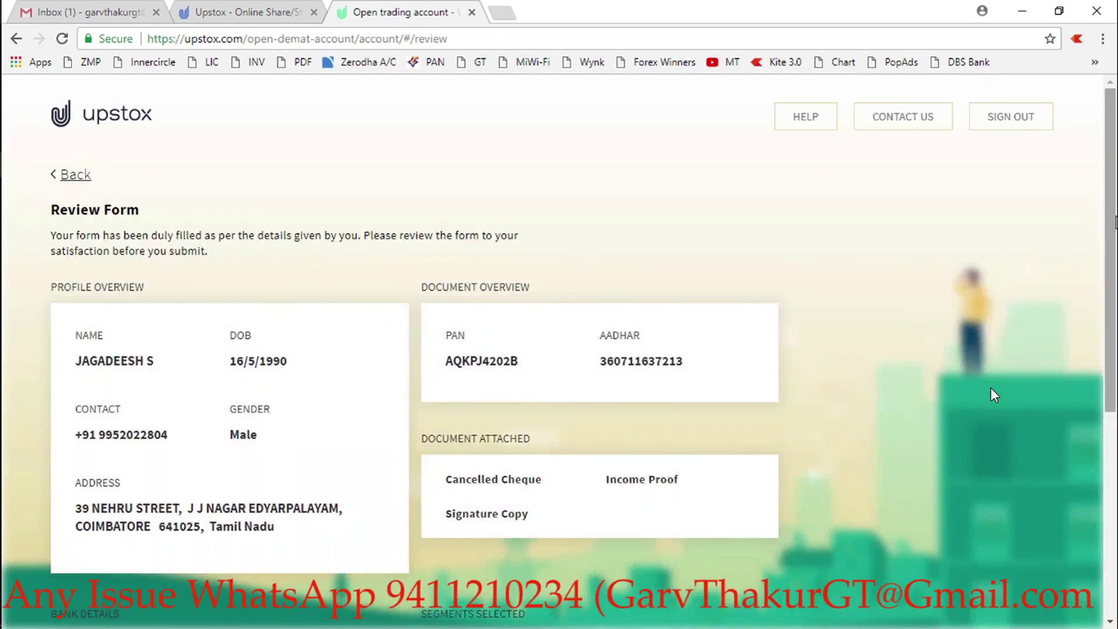
- Submit the reviewed application with no promo code and start its processing
scroll(995, 395, "down", 2)
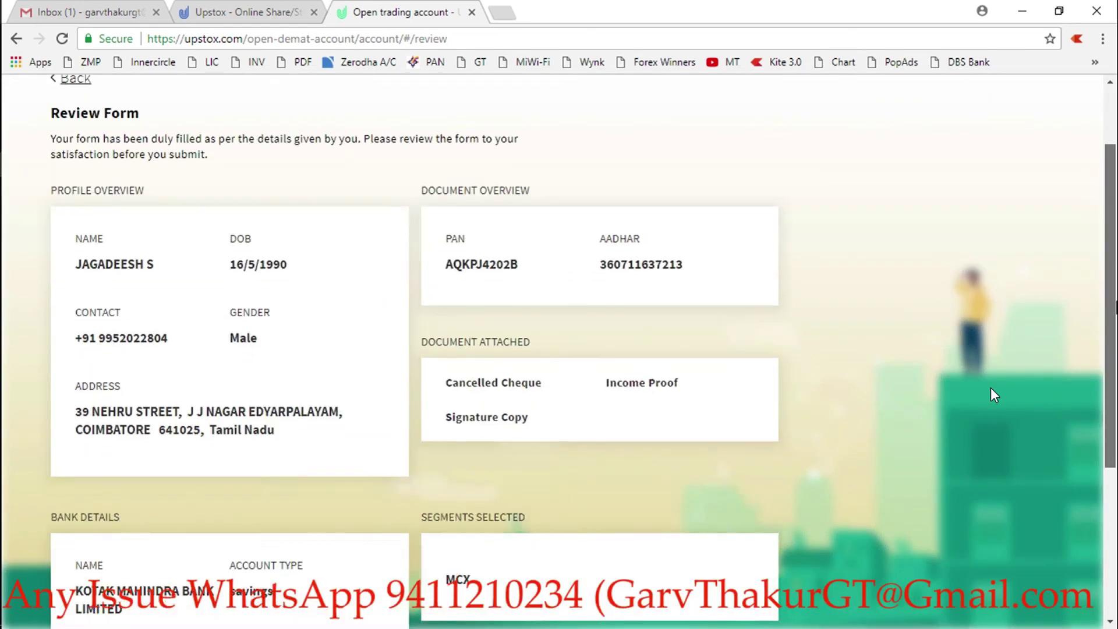
scroll(994, 395, "down", 1)
scroll(994, 395, "down", 3)
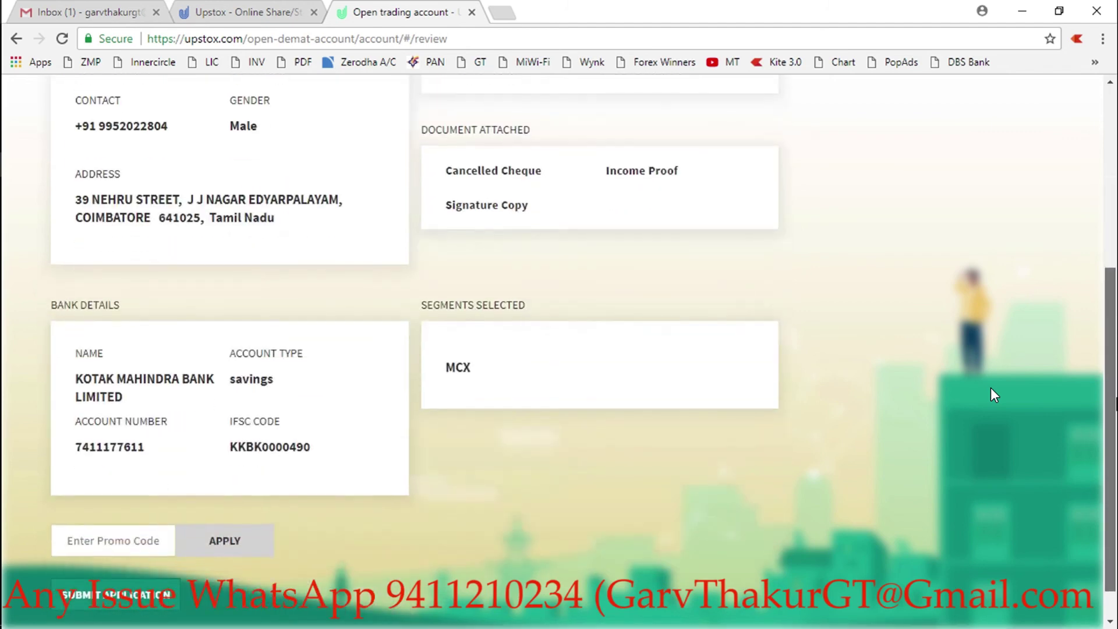
scroll(994, 395, "down", 1)
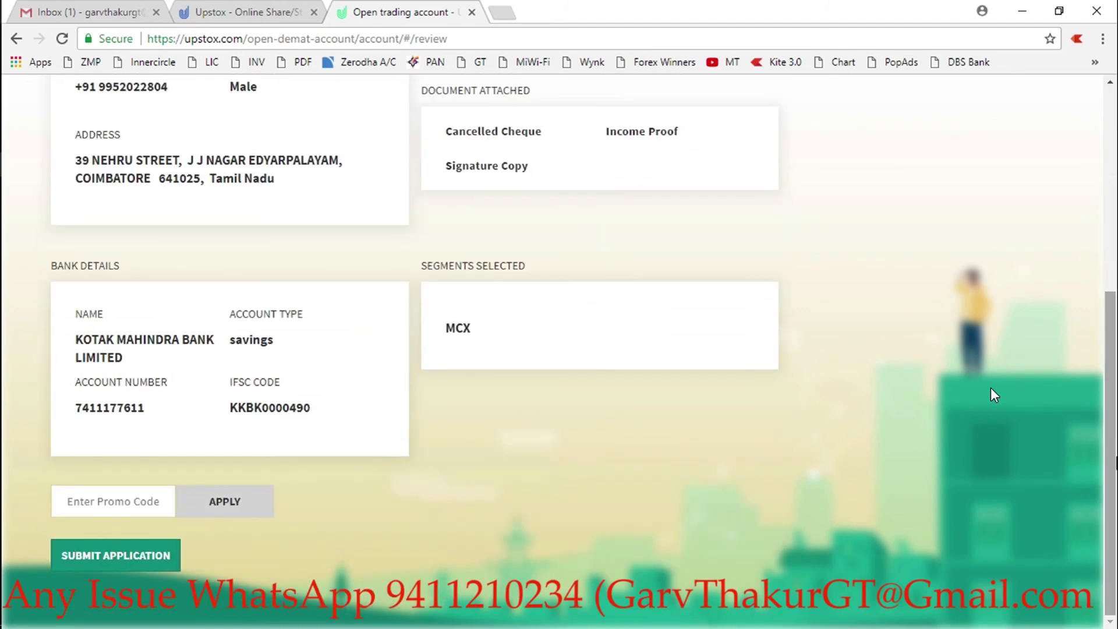
left_click(108, 501)
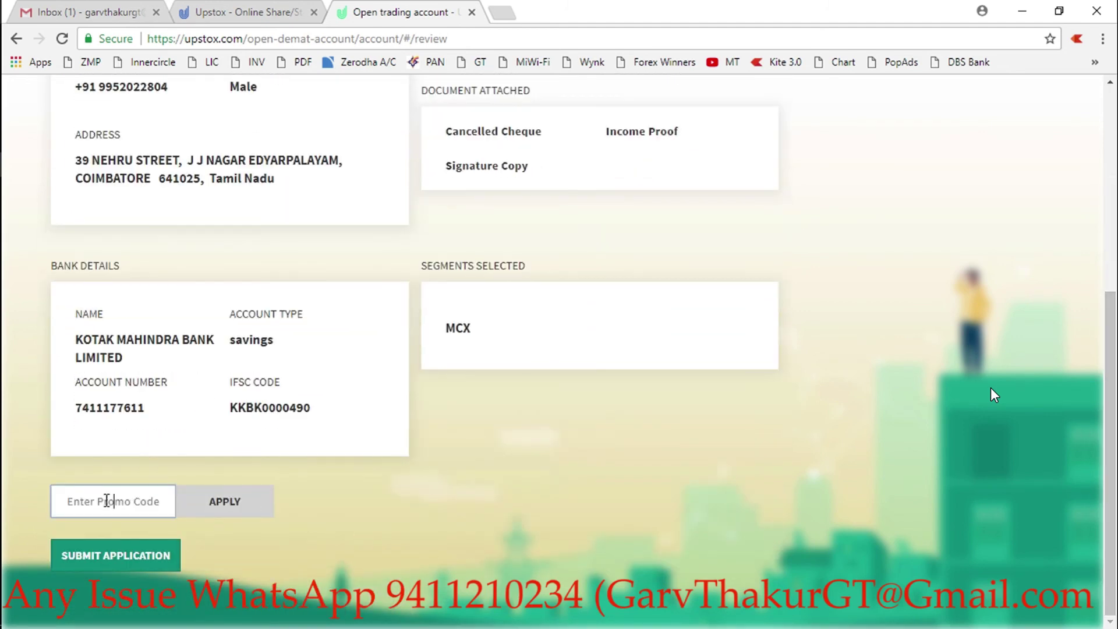
left_click(137, 563)
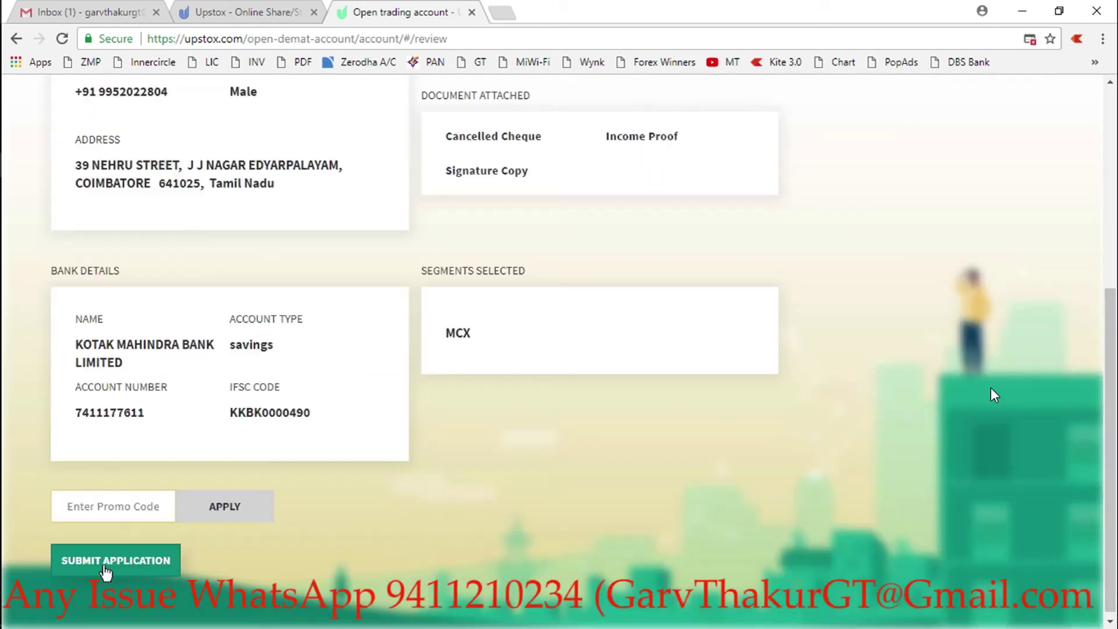
left_click(105, 568)
- Load dashboard.upstox.com in a new browser tab
left_click(505, 14)
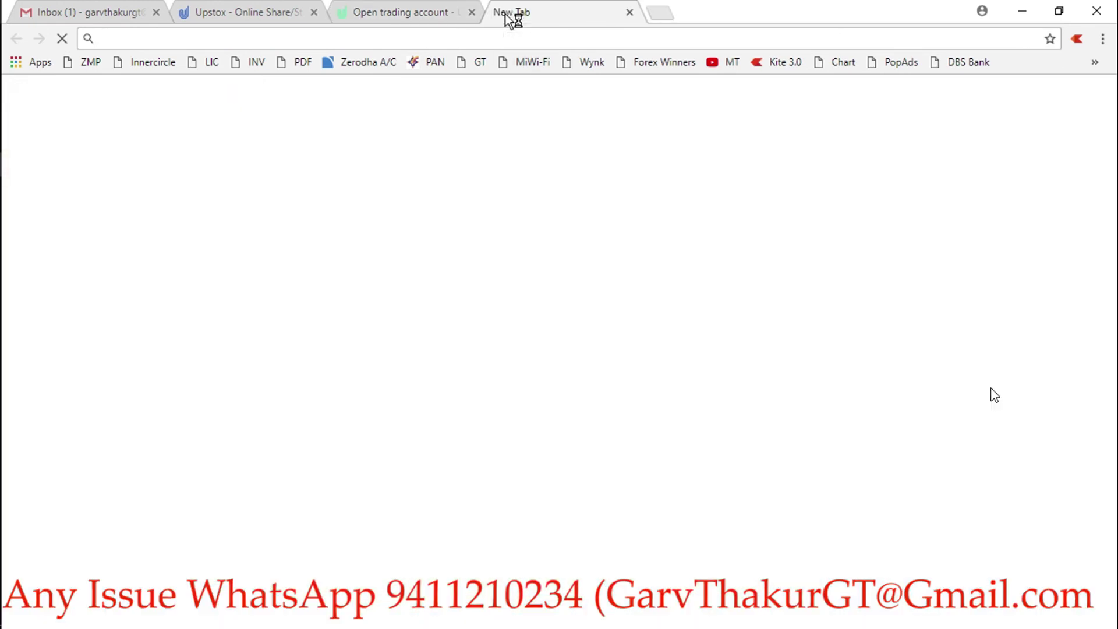
type("da")
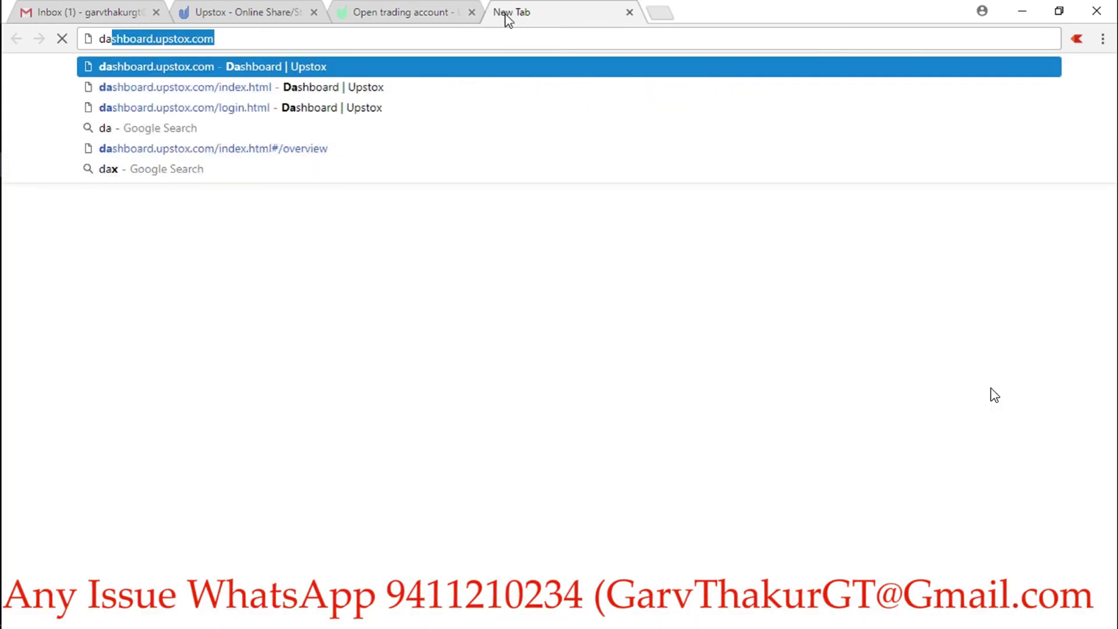
key("Return")
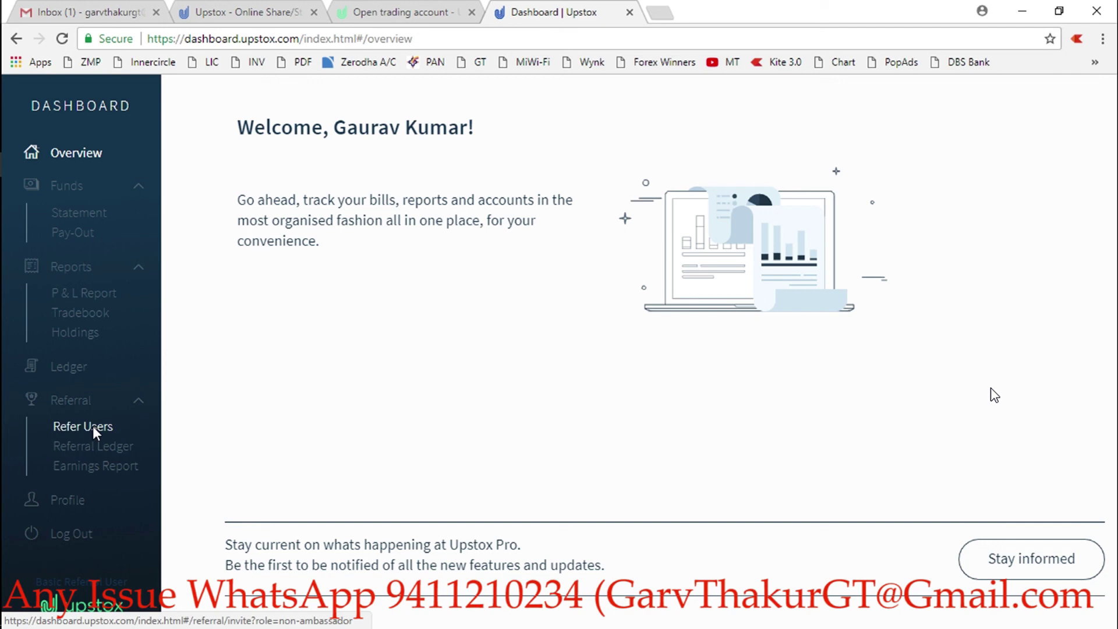
- Open Referral > Refer Users and check the new applicant's row in Leads
left_click(93, 427)
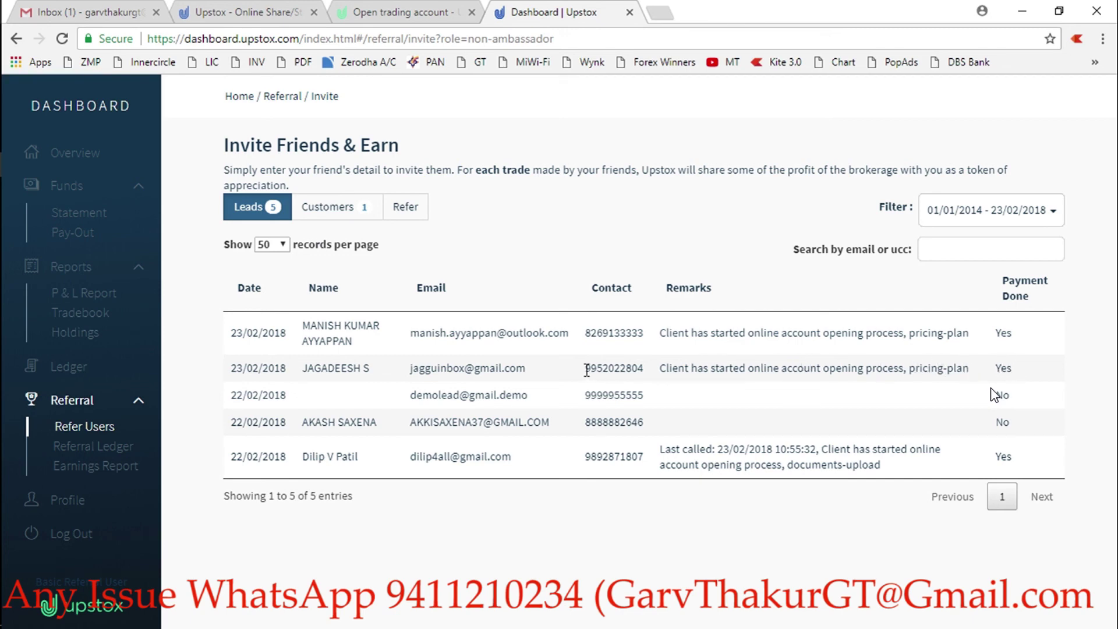
left_click_drag(586, 370, 957, 385)
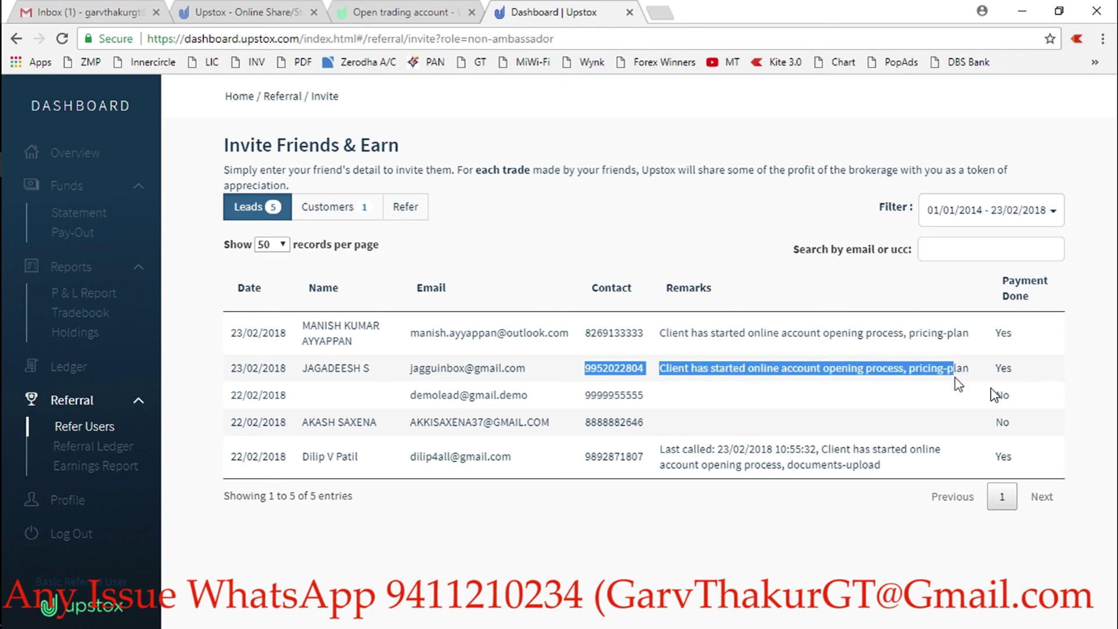
left_click(991, 388)
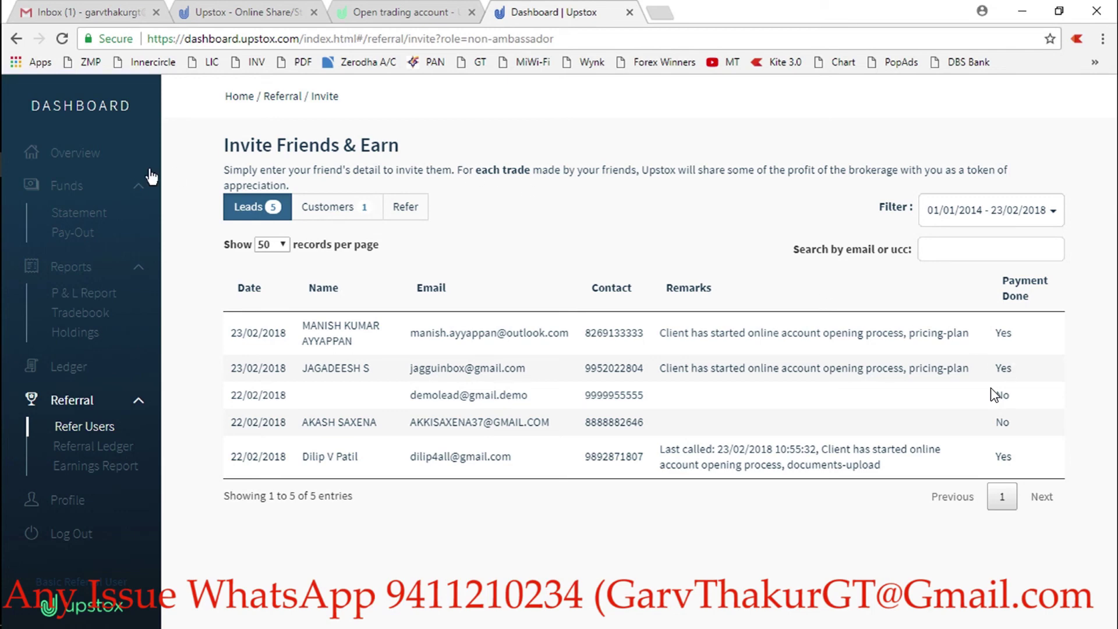
- Bring the OBS Studio window to the front from the taskbar
mouse_move(1, 180)
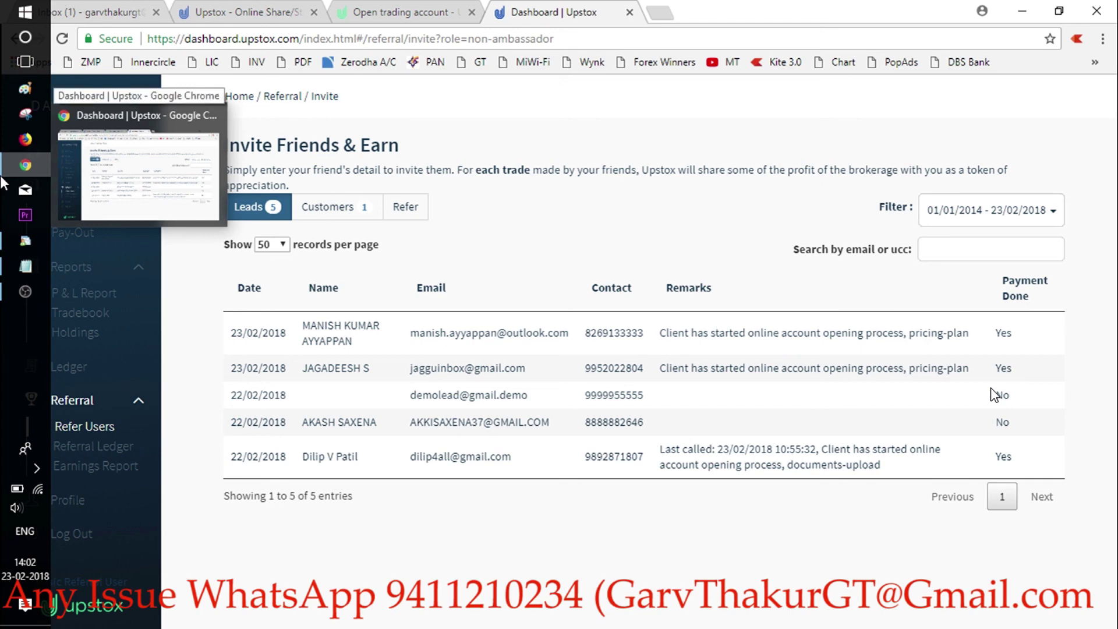
left_click(24, 294)
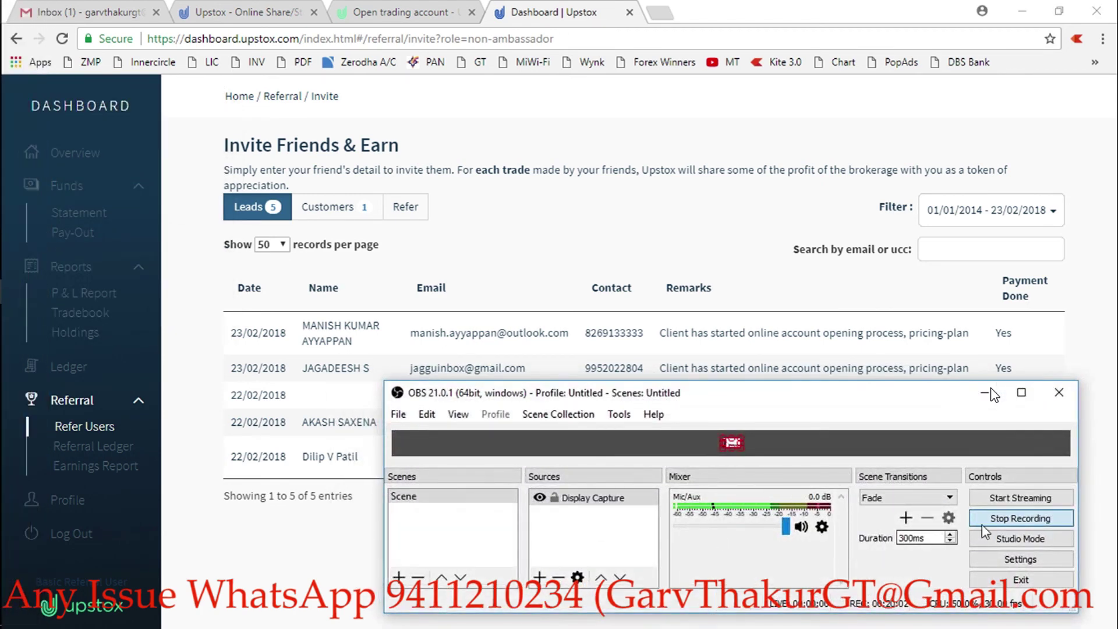